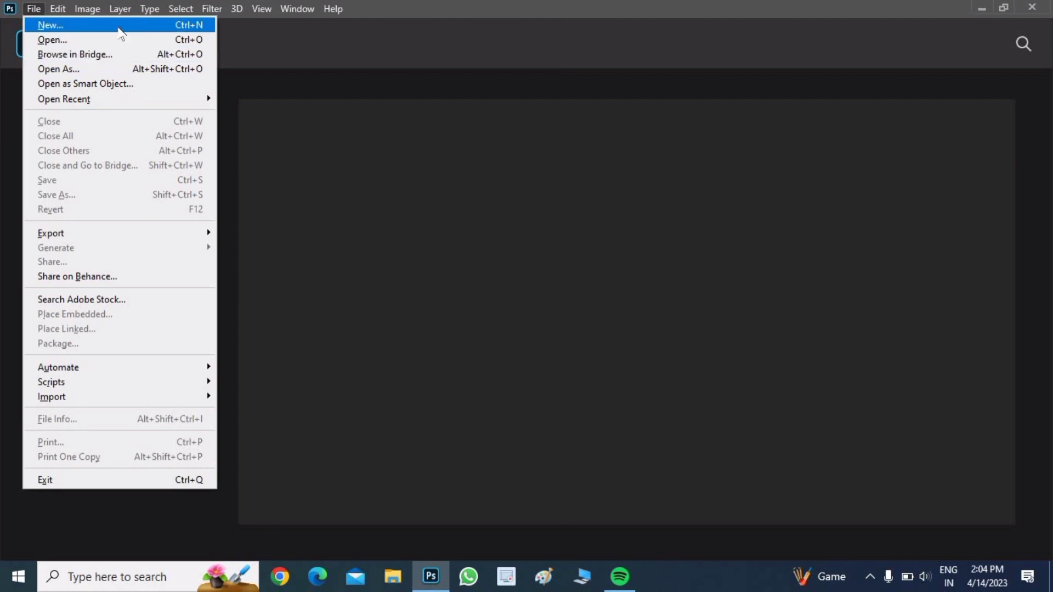
Create a blank 2100 x 1500 px, 300 ppi default-size document.
click(88, 27)
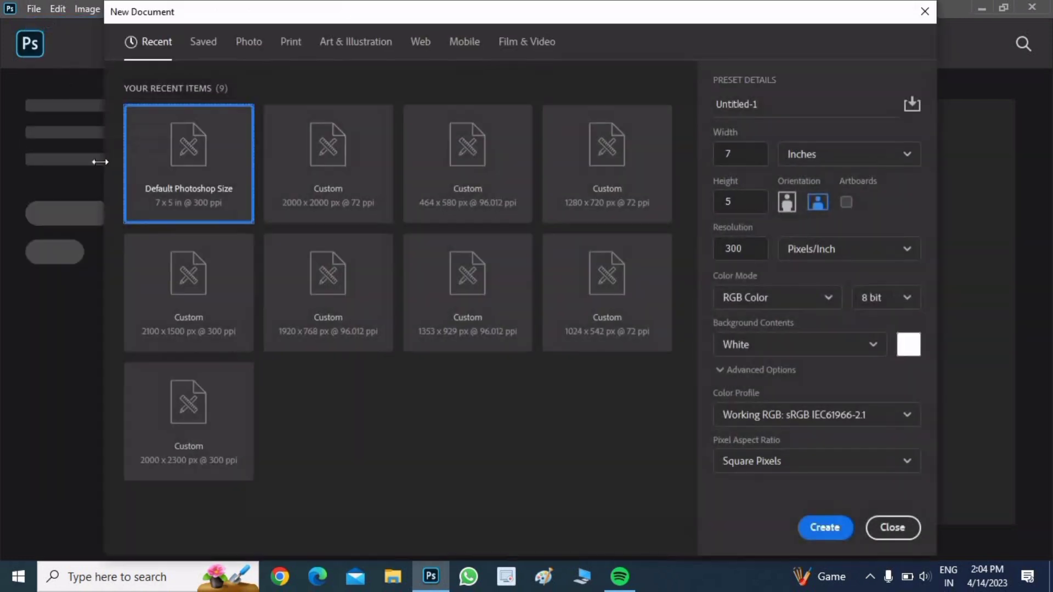
click(828, 531)
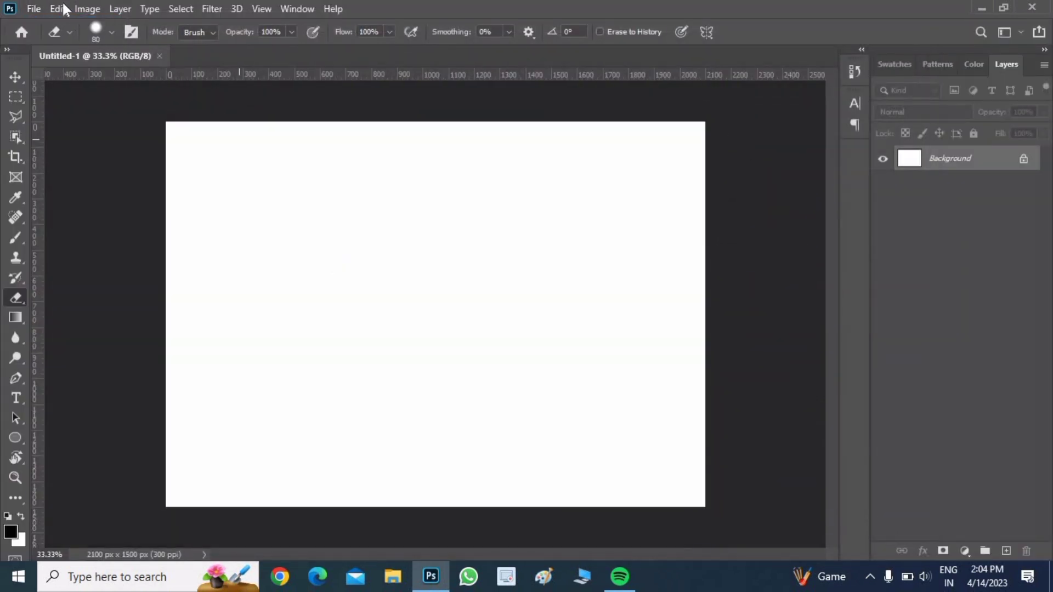
click(60, 9)
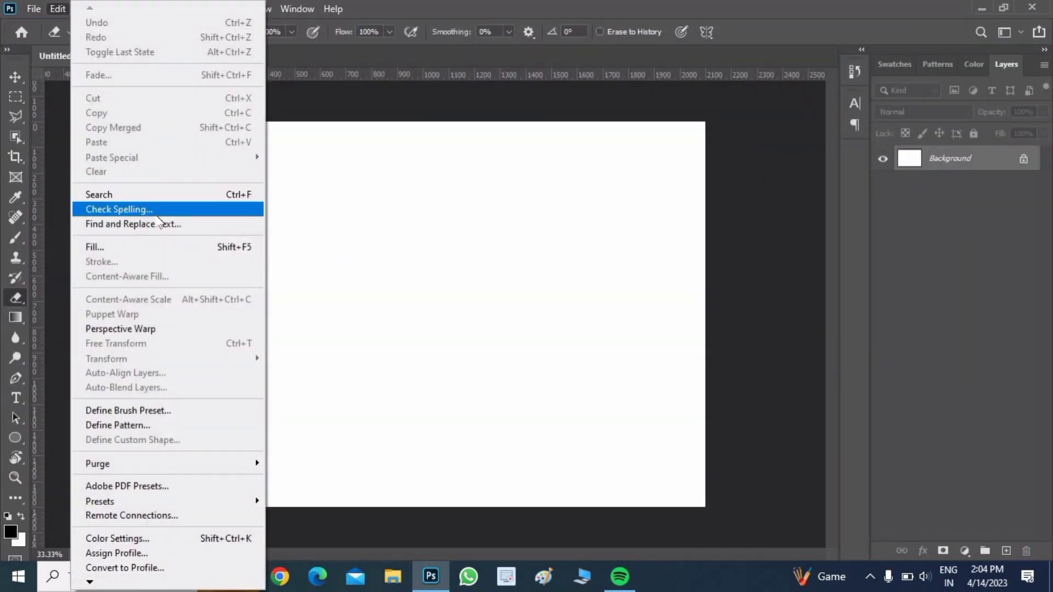
key(Escape)
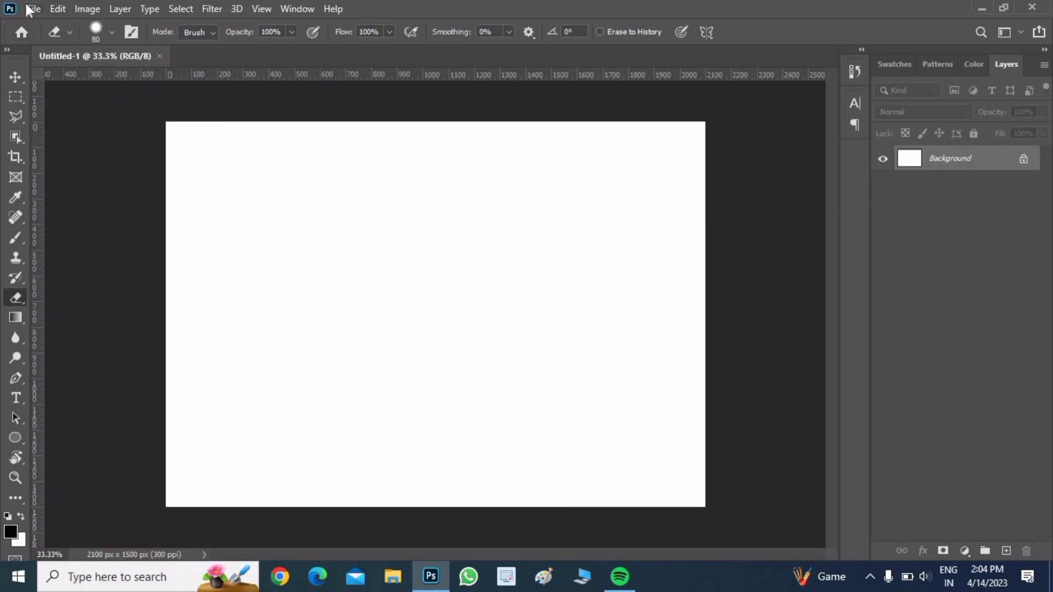
mouse_move(57, 8)
click(29, 10)
key(Escape)
Open Puma.png from Downloads, then return to the Untitled-1 document.
click(32, 9)
click(44, 37)
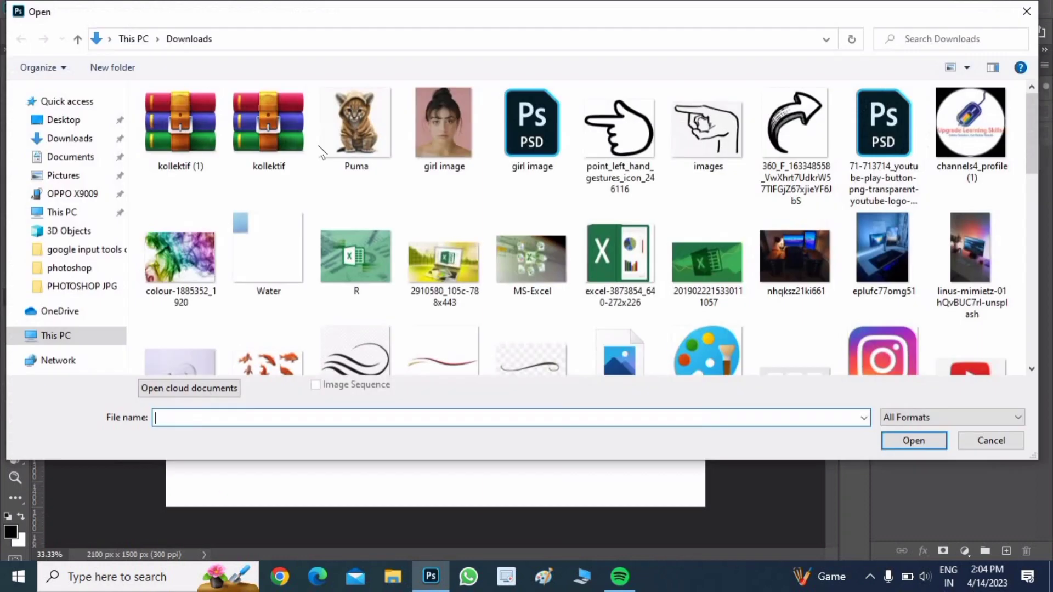
click(356, 127)
click(914, 441)
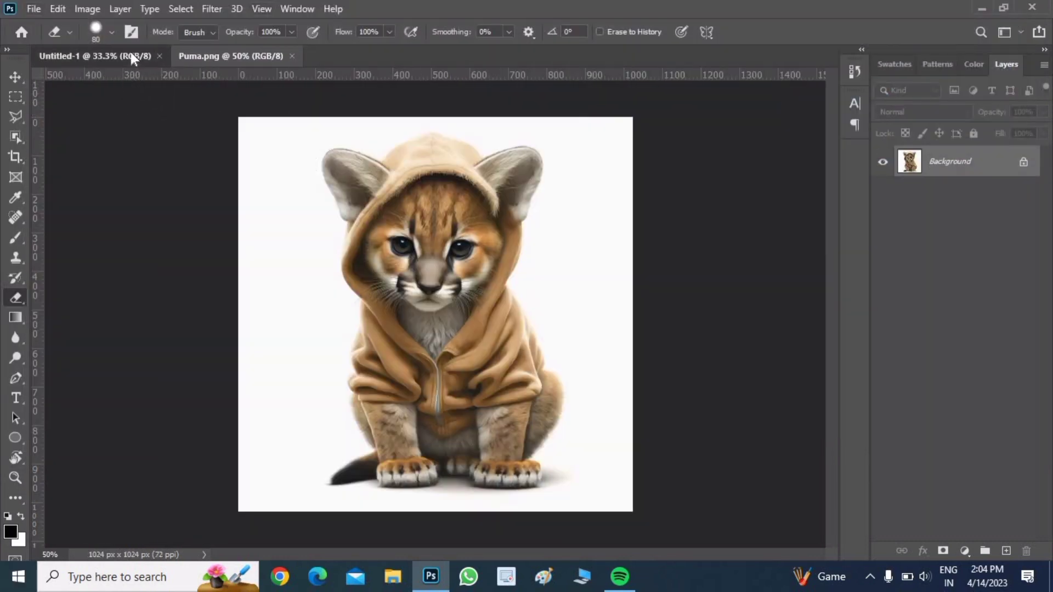
click(129, 58)
Add a text layer containing the letter P on the canvas.
click(17, 400)
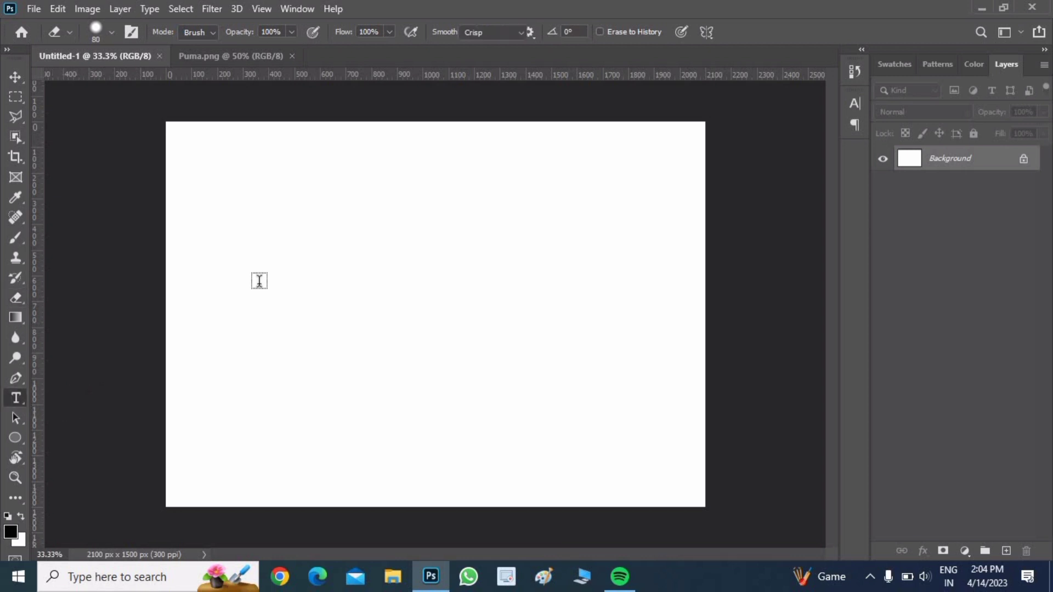
click(333, 277)
key(BackSpace)
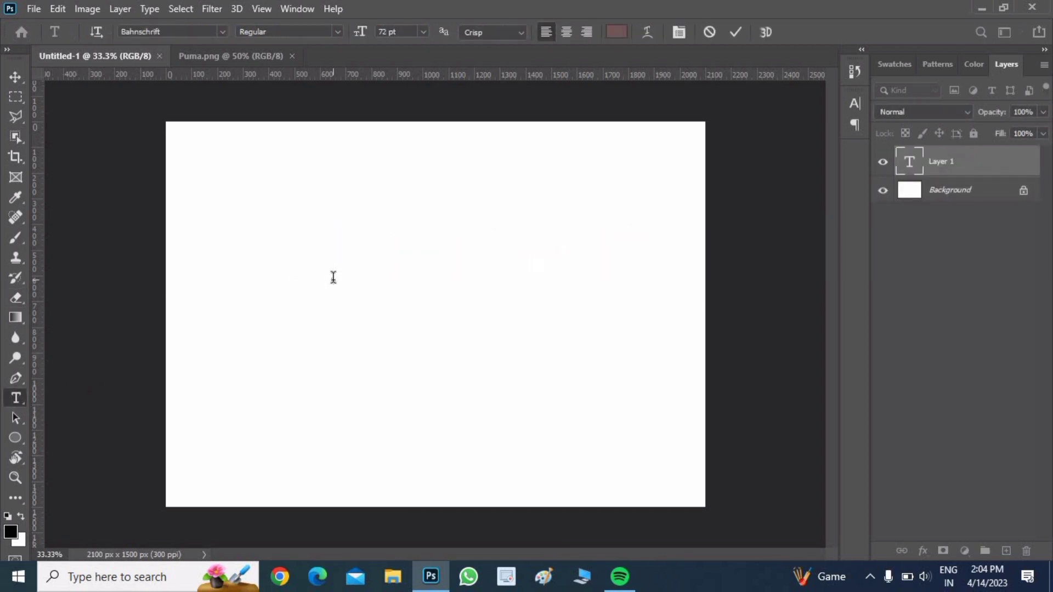
text(P)
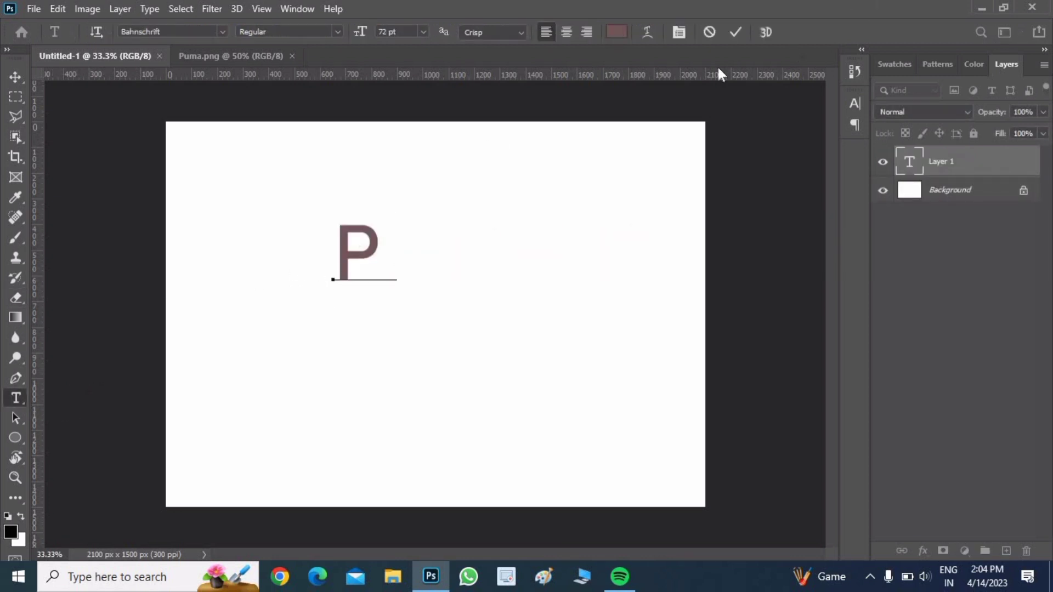
click(733, 33)
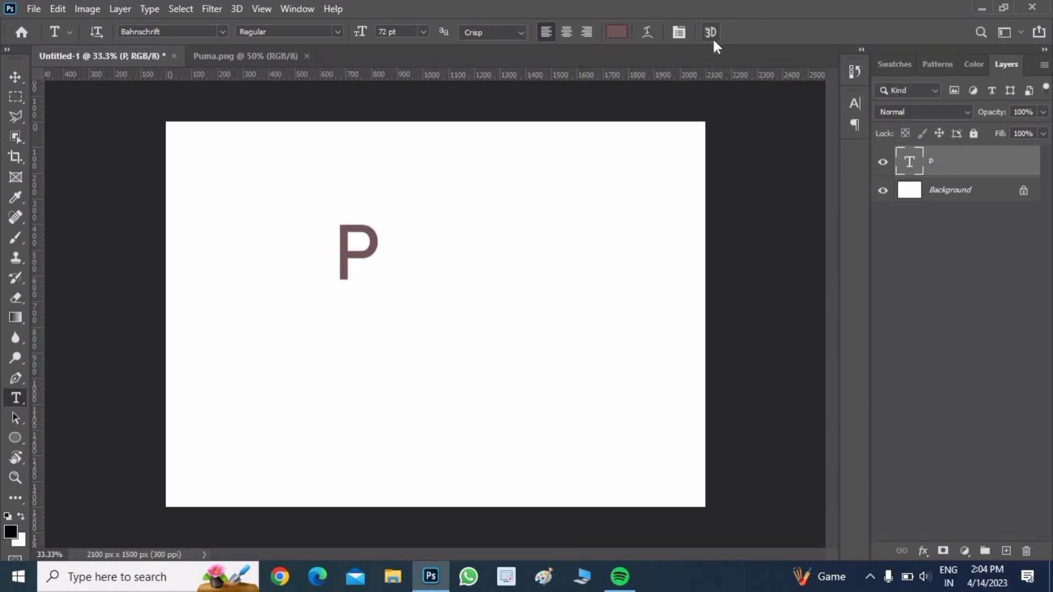
Scale the P to about 445% and centre it on the canvas.
key(ctrl+t)
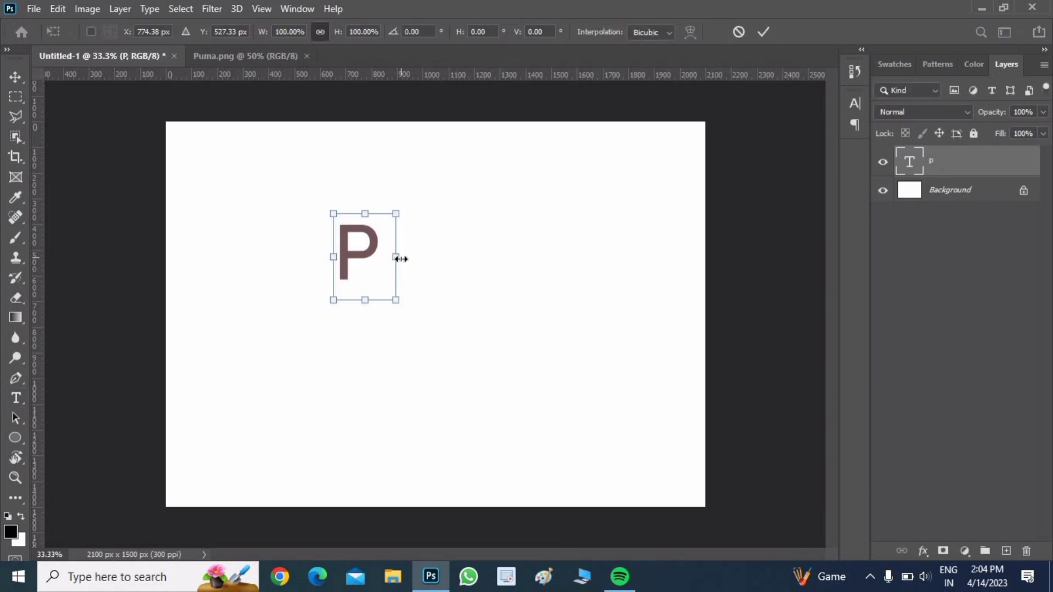
drag(401, 259, 587, 335)
drag(393, 296, 384, 337)
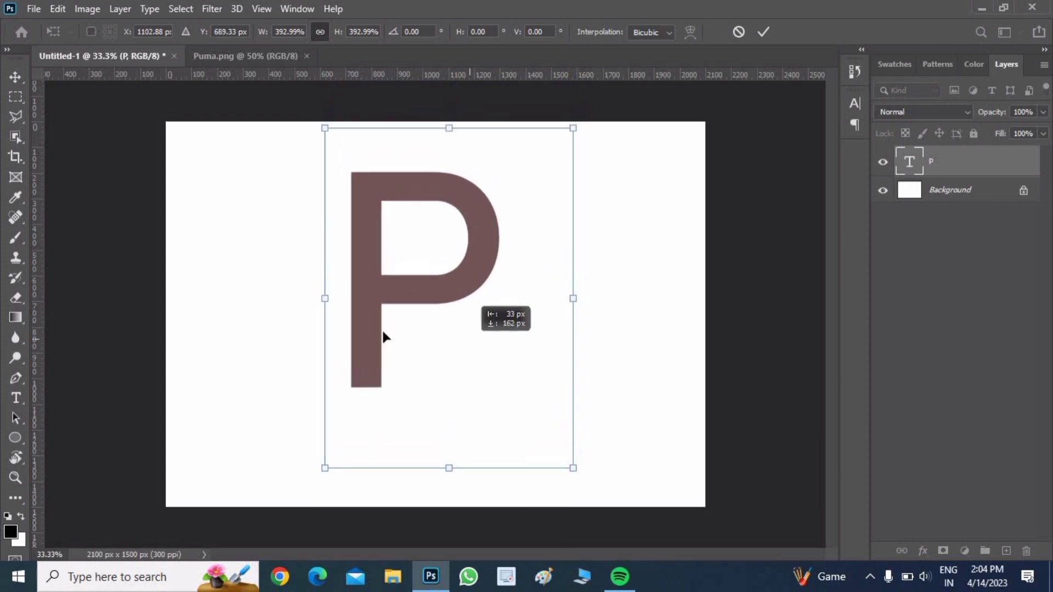
mouse_move(323, 300)
mouse_down()
mouse_move(303, 285)
mouse_move(371, 294)
mouse_up()
key(Return)
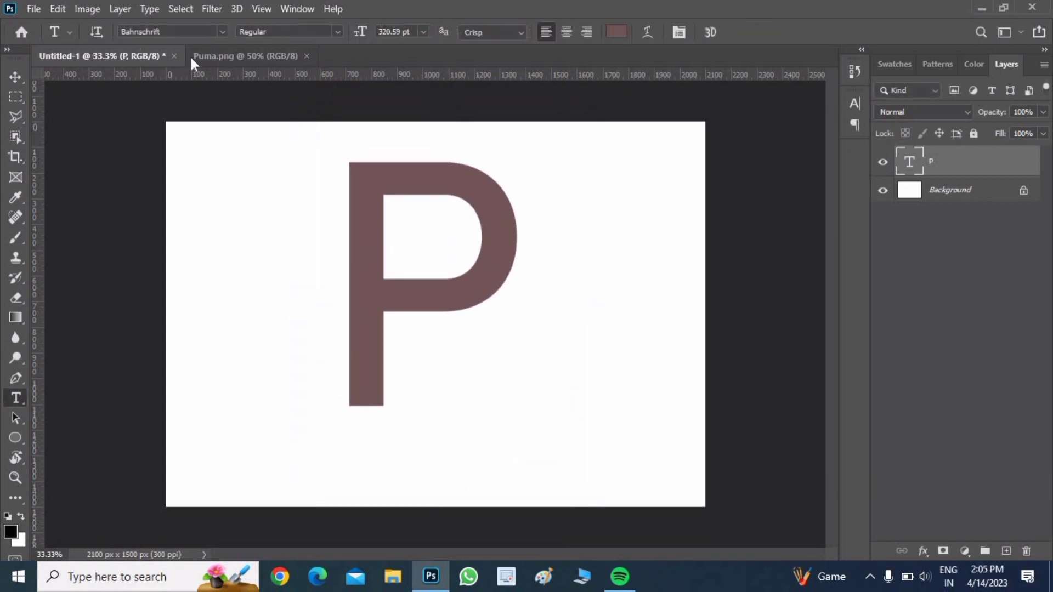
Select the puma cub as the subject in Puma.png and drag it into Untitled-1 as Layer 1.
click(212, 57)
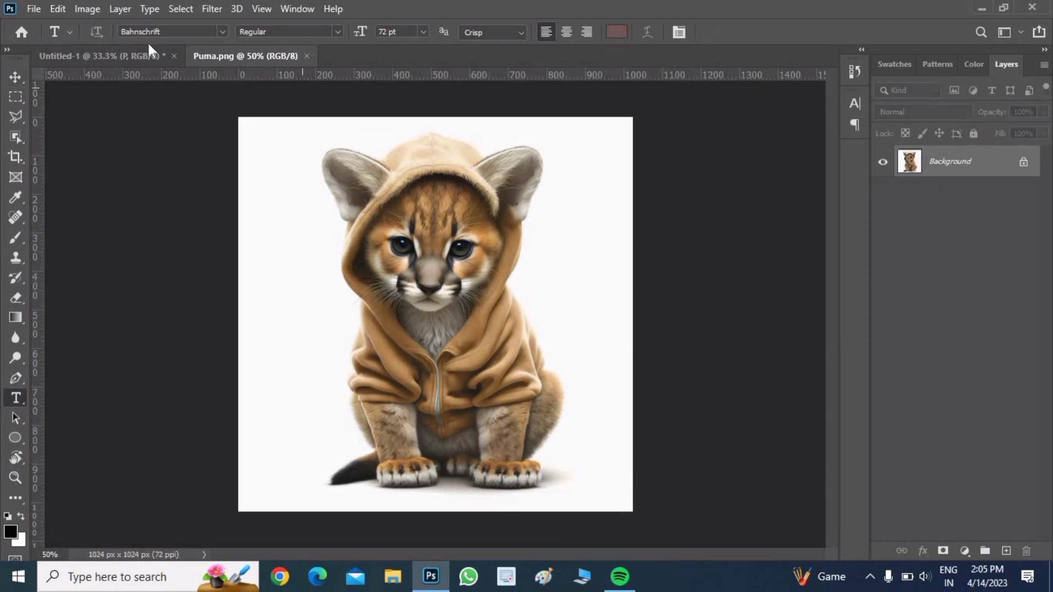
click(181, 9)
click(190, 187)
click(15, 77)
mouse_move(417, 246)
mouse_down()
mouse_move(200, 121)
mouse_move(360, 305)
mouse_move(339, 244)
mouse_move(341, 252)
mouse_up()
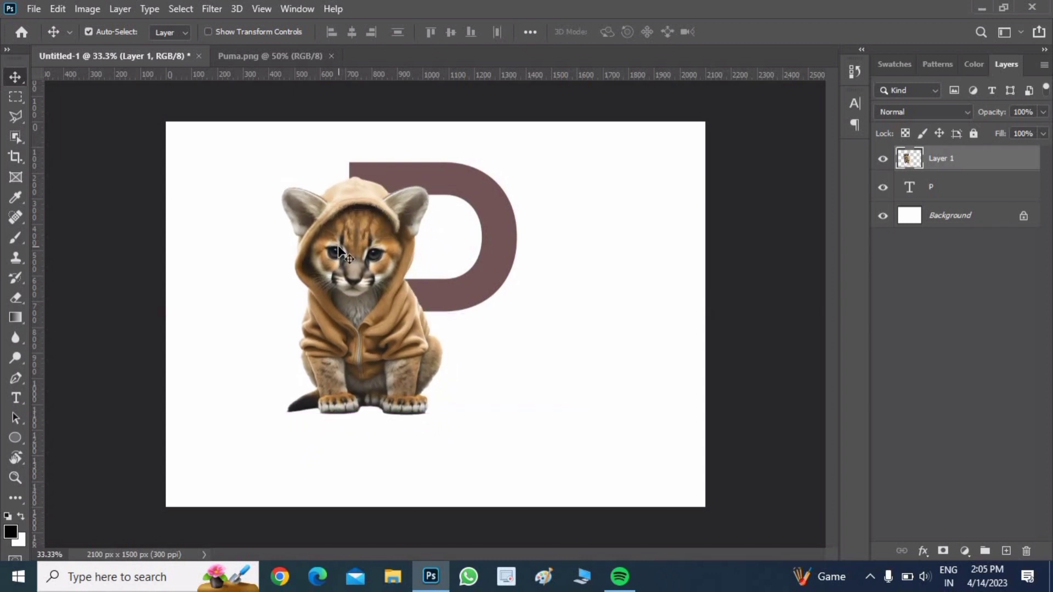
Clip Layer 1 to the P, scale the puma to about 79%, and duplicate the layer.
right_click(949, 156)
click(872, 297)
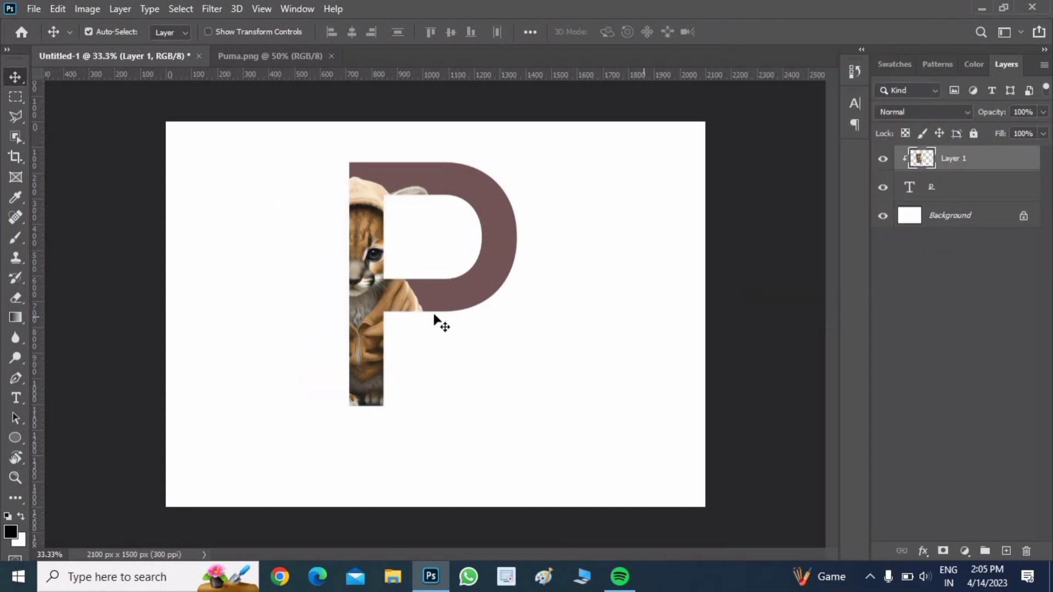
key(ctrl+t)
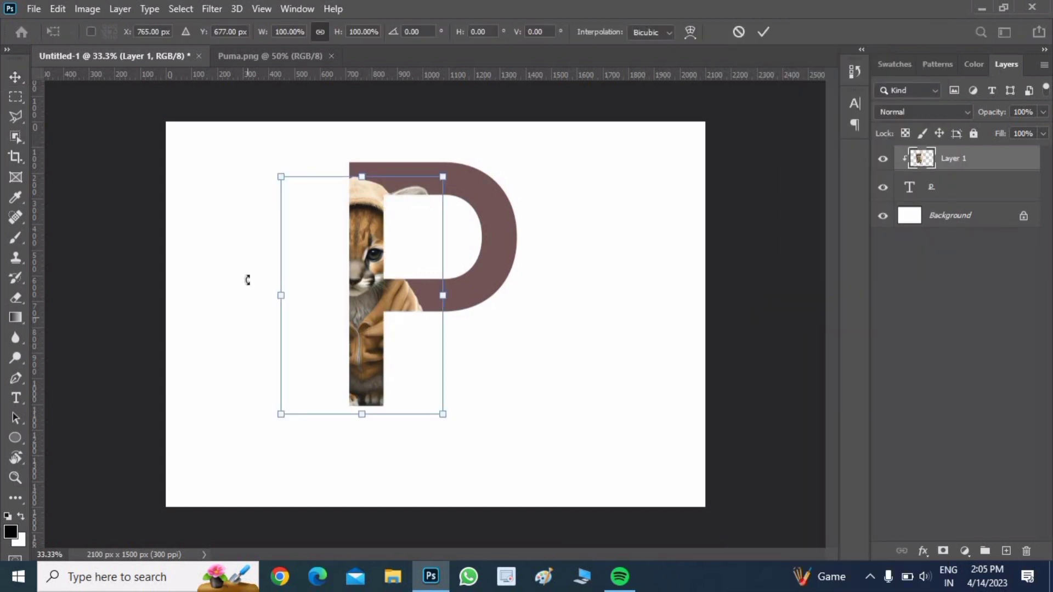
mouse_move(279, 295)
mouse_down()
mouse_move(322, 296)
mouse_move(363, 329)
mouse_up()
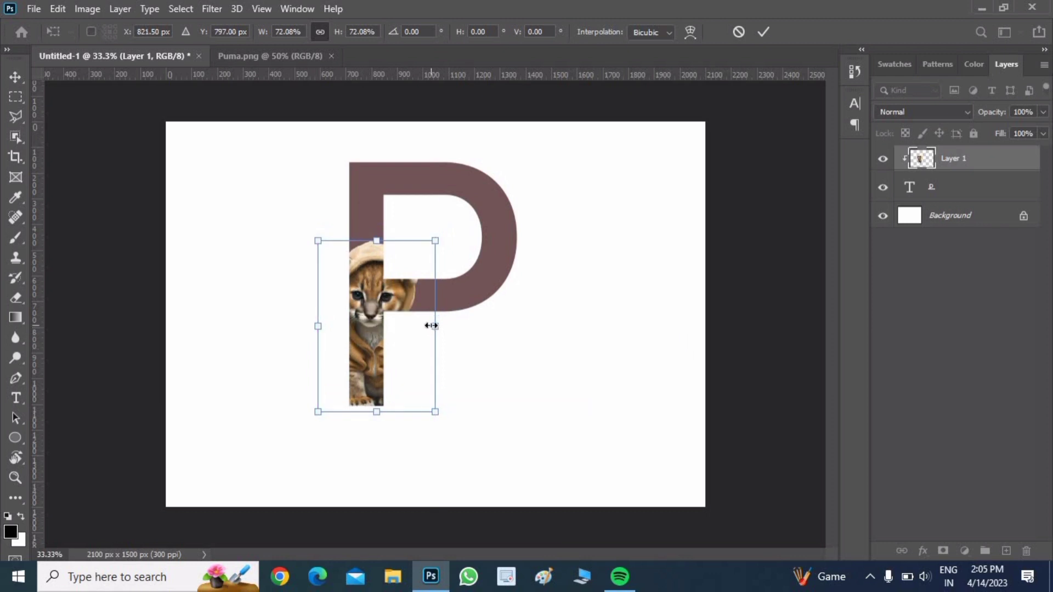
drag(431, 326, 444, 326)
click(762, 33)
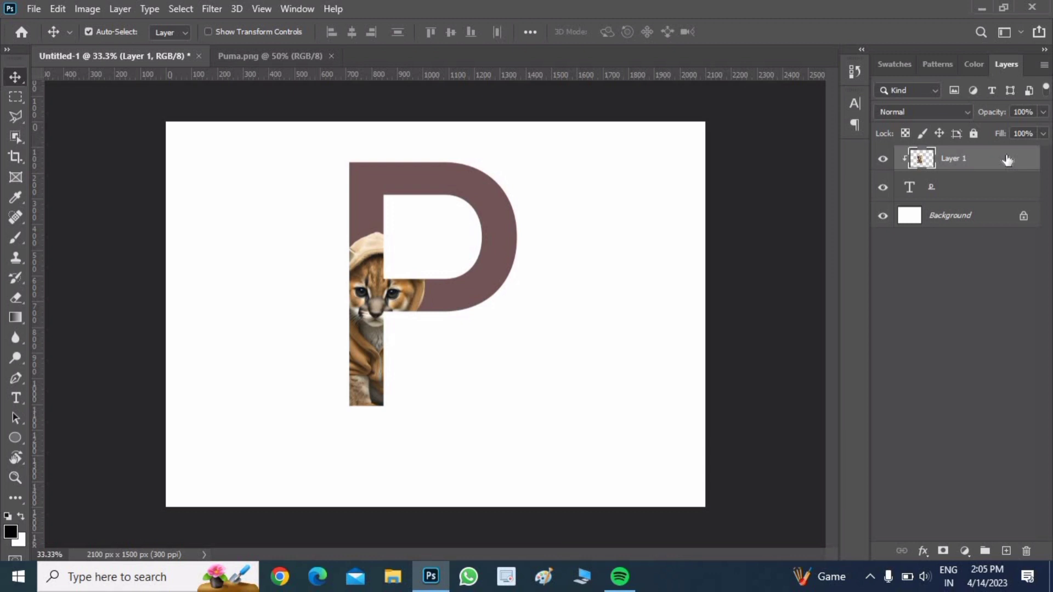
drag(1008, 159, 1006, 550)
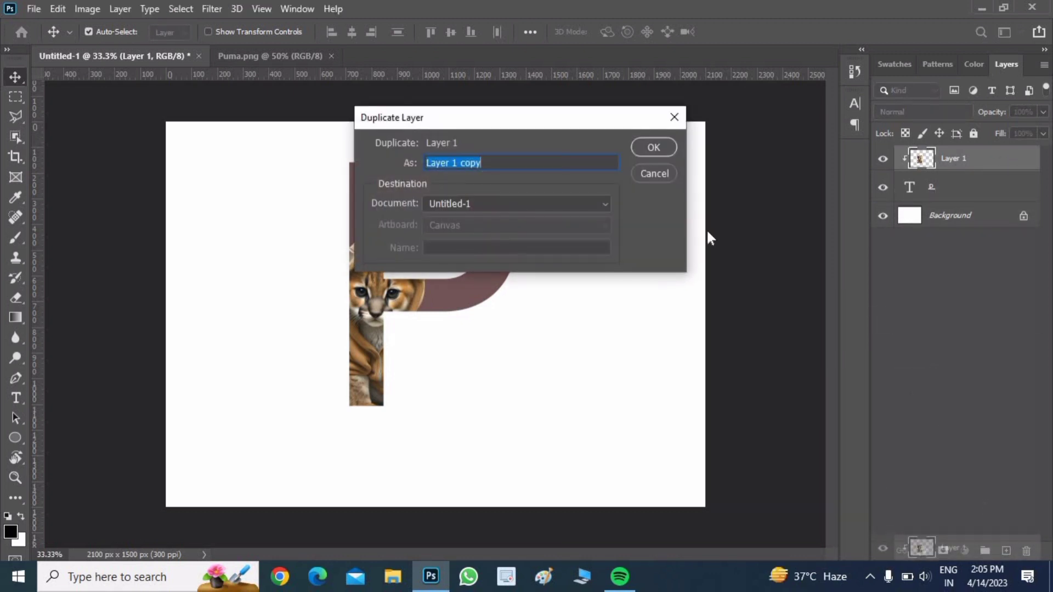
Create Layer 1 copy and release its clipping mask so the whole cub shows.
click(653, 149)
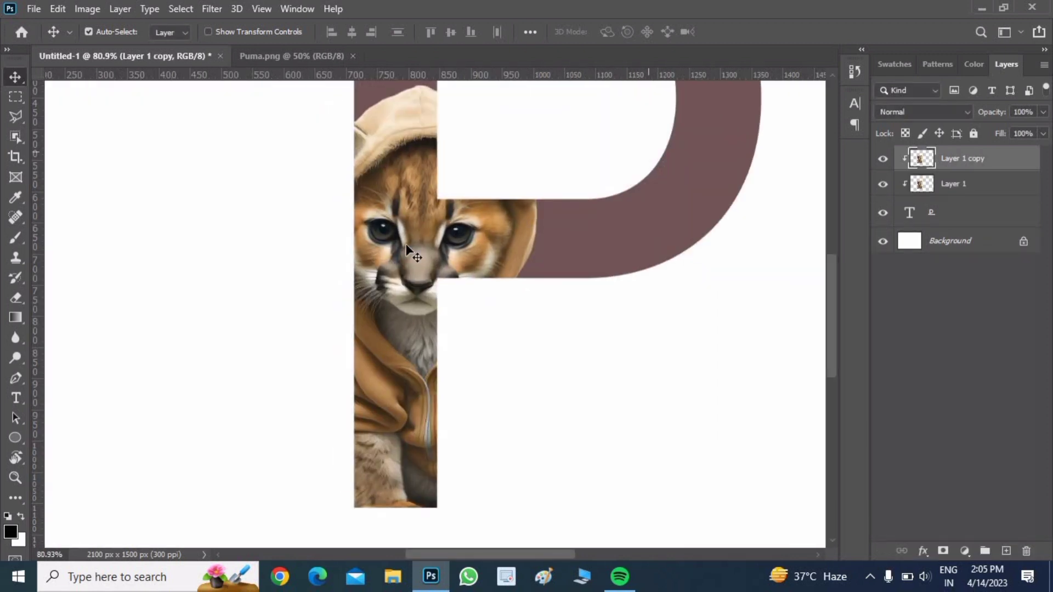
scroll(386, 265, down, 3)
scroll(383, 267, down, 3)
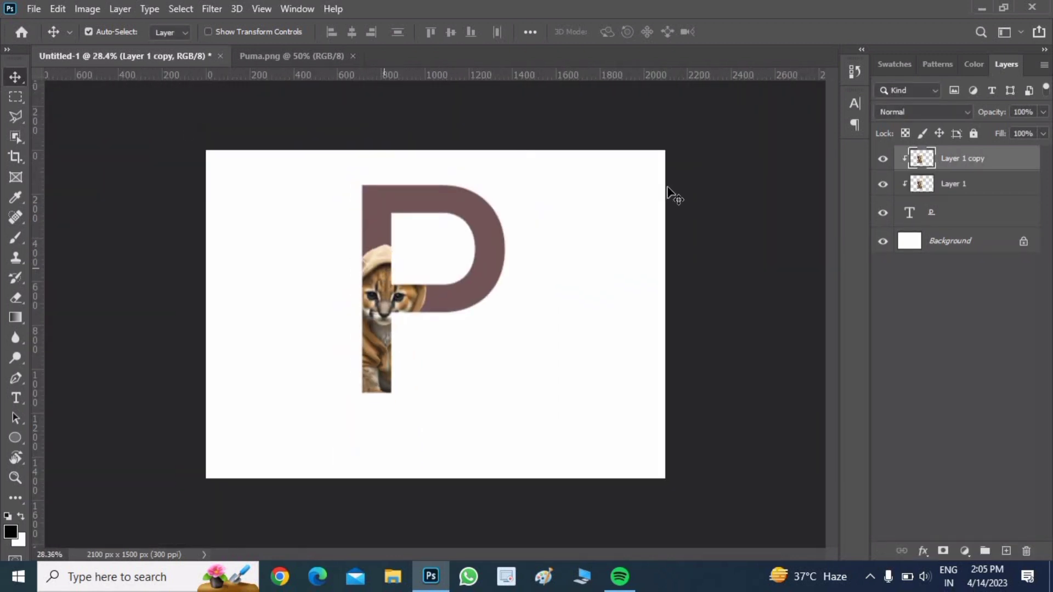
right_click(961, 165)
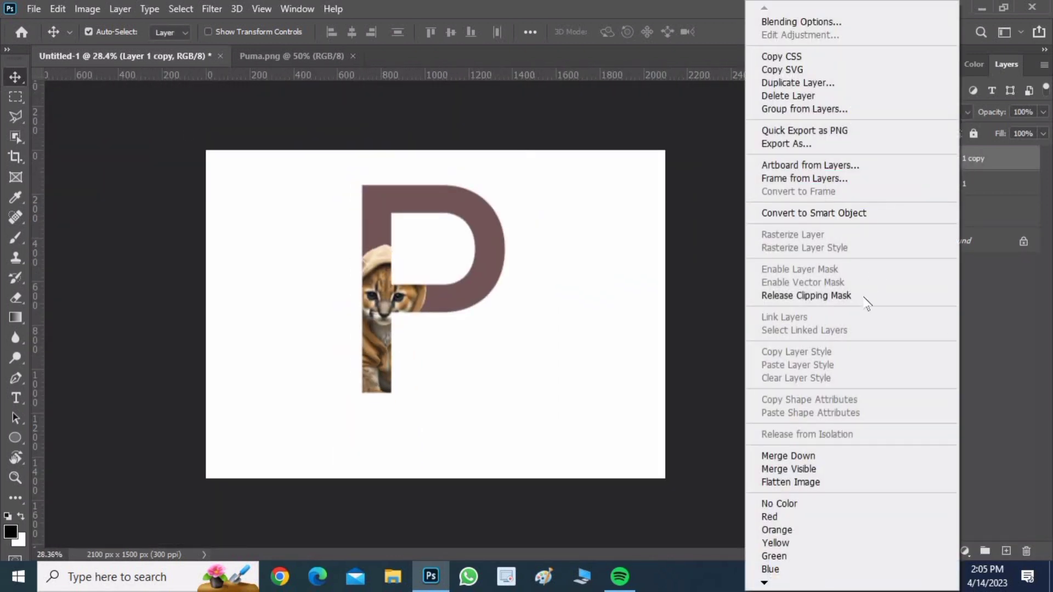
click(763, 299)
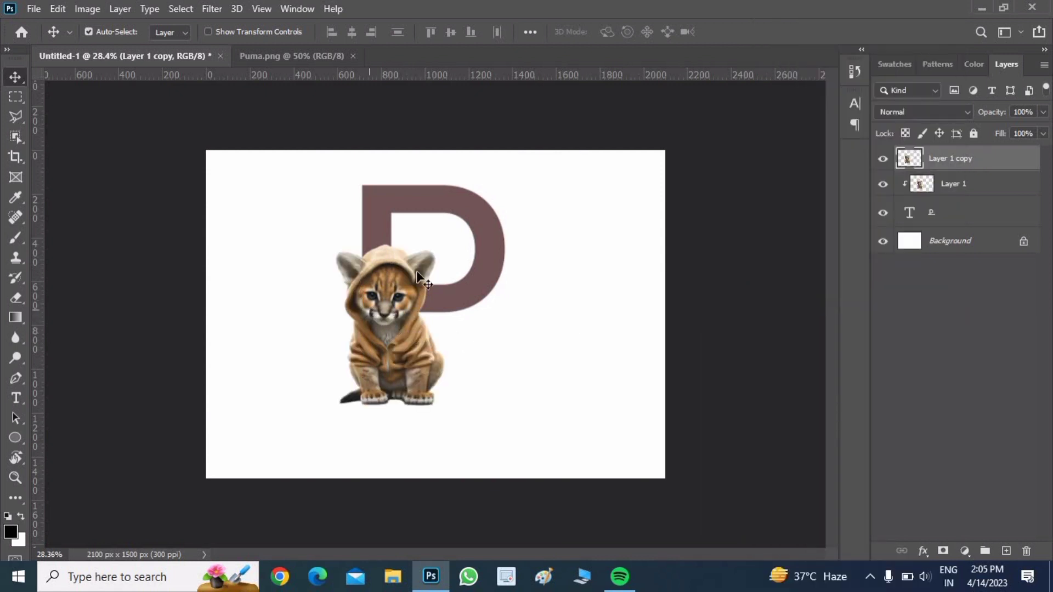
Load the P layer's pixels as a selection and invert it.
right_click(927, 215)
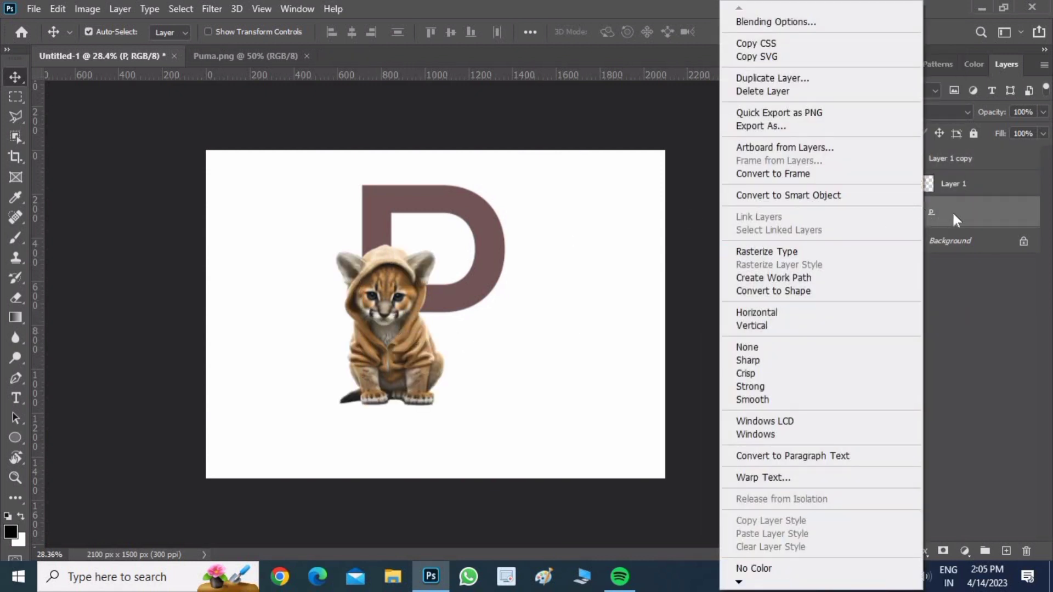
click(906, 218)
right_click(905, 218)
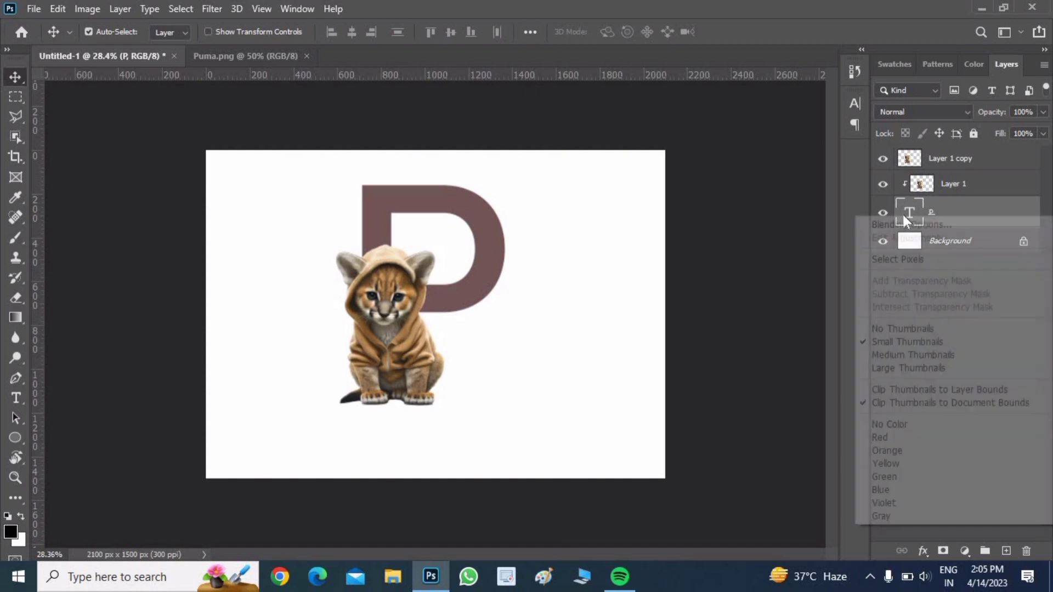
click(900, 258)
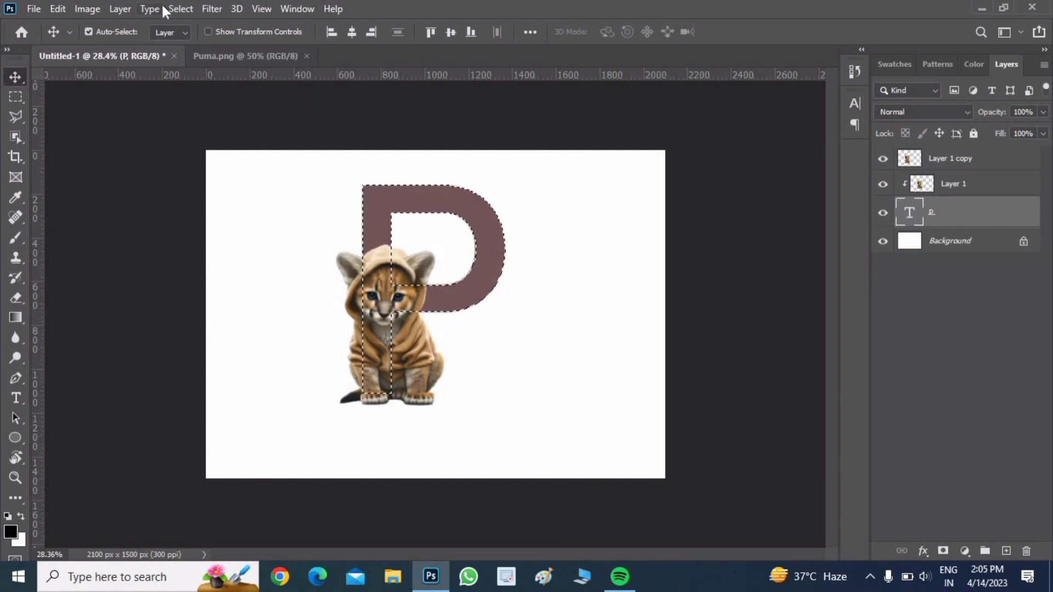
click(177, 8)
click(209, 69)
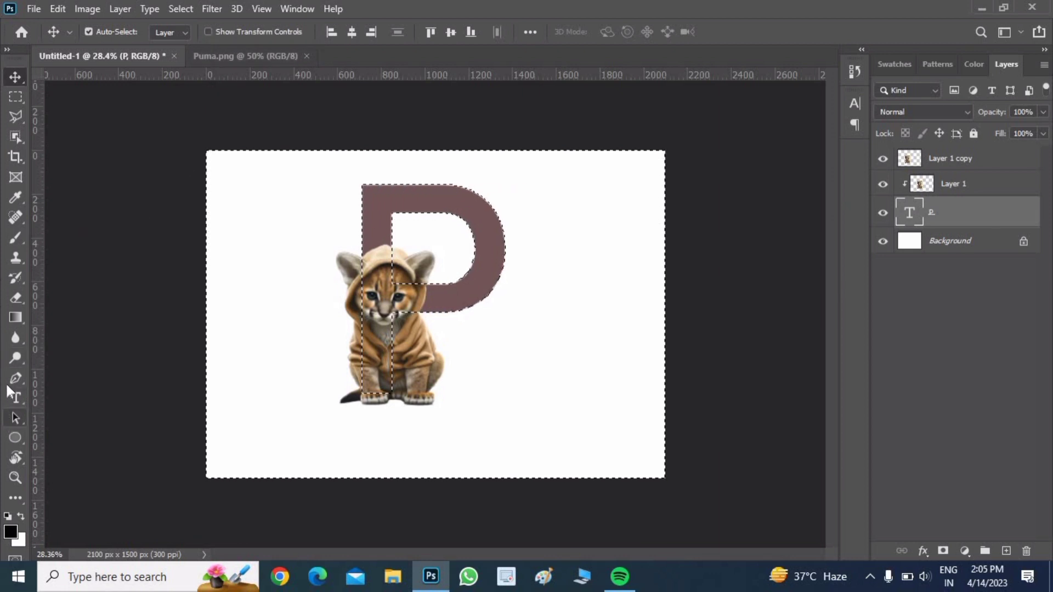
click(15, 297)
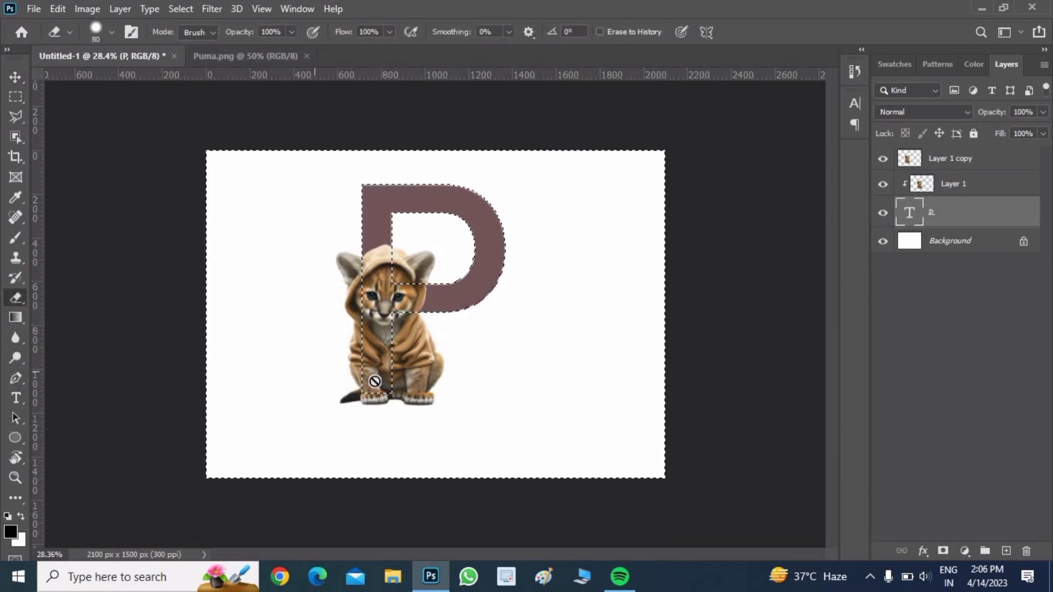
On Layer 1 copy, erase the puma's legs, paws and tail outside the P.
click(948, 158)
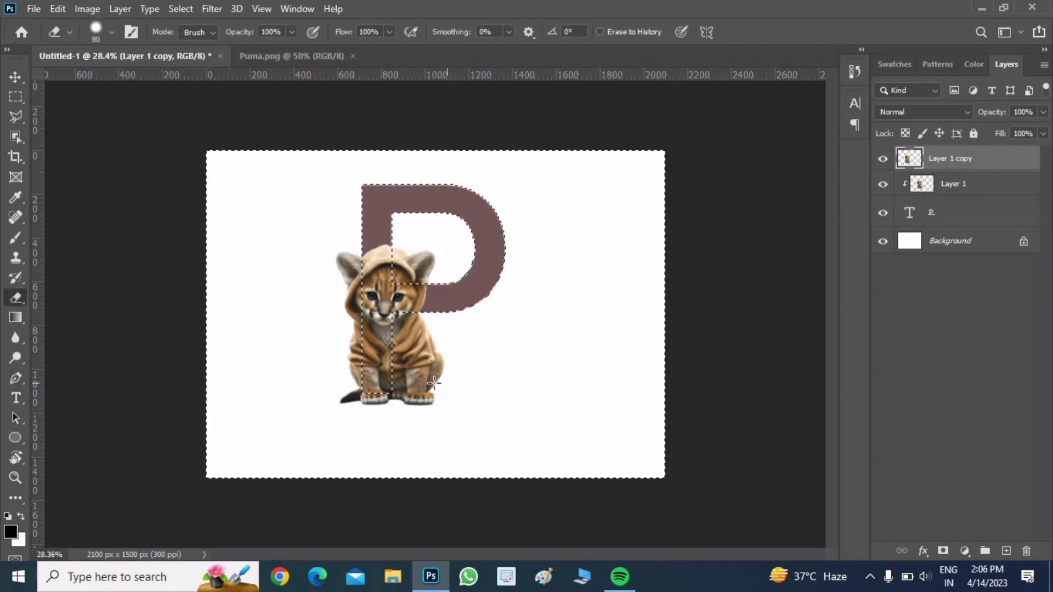
mouse_move(427, 388)
mouse_down()
mouse_move(406, 404)
mouse_move(371, 391)
mouse_move(399, 328)
mouse_up()
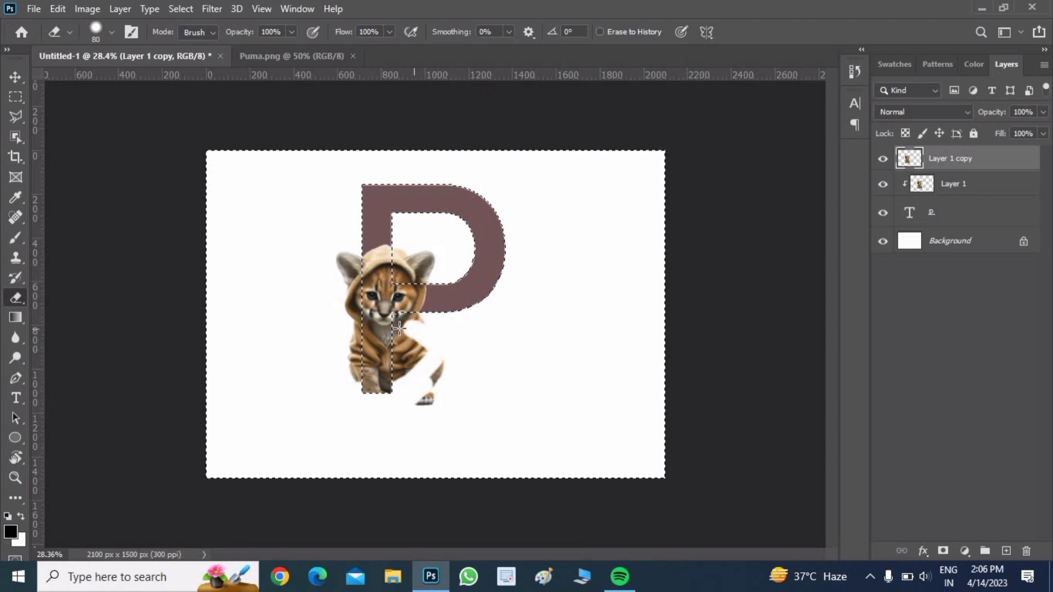
drag(437, 367, 442, 378)
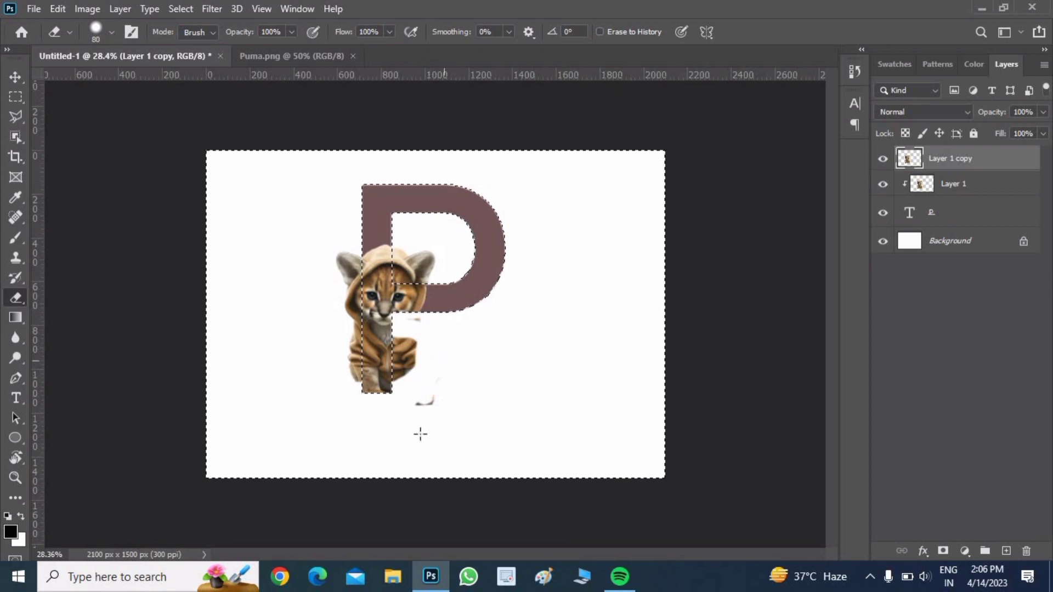
drag(405, 336, 424, 357)
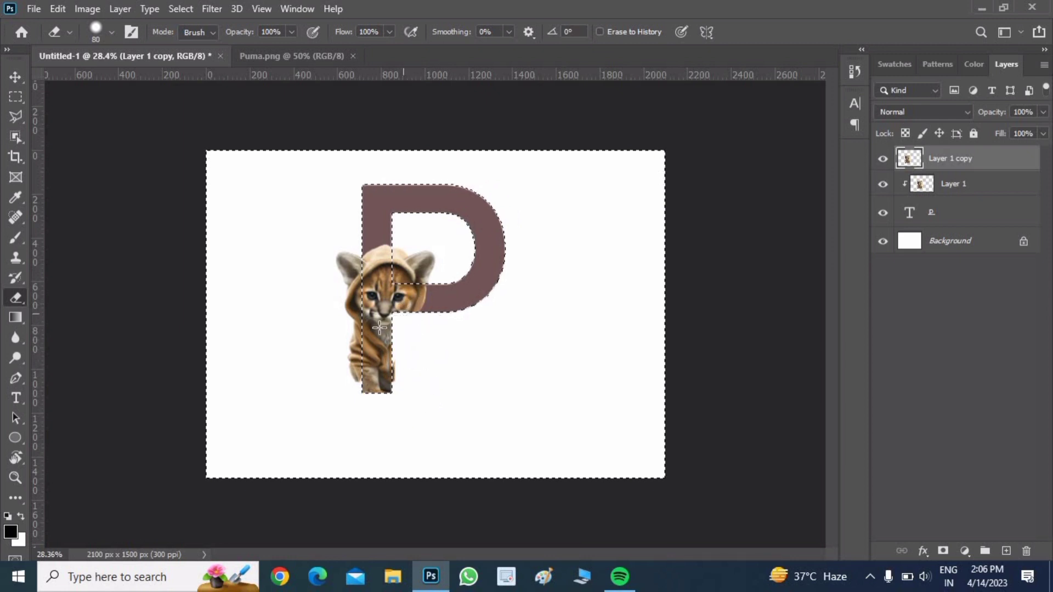
drag(360, 372, 354, 333)
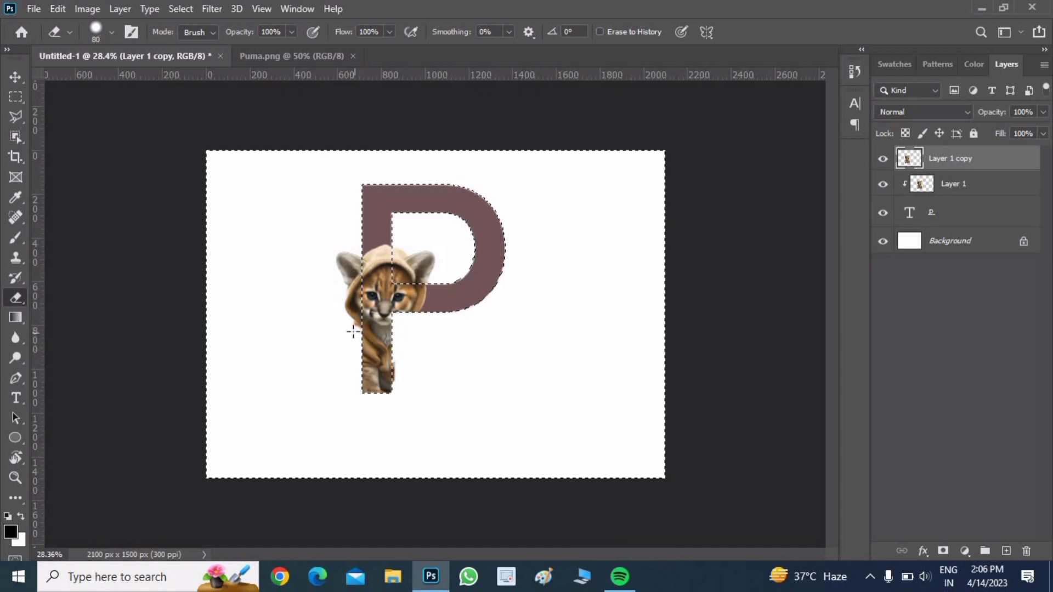
Zoom in to check the erased edges, then clear the selection.
key(ctrl+plus)
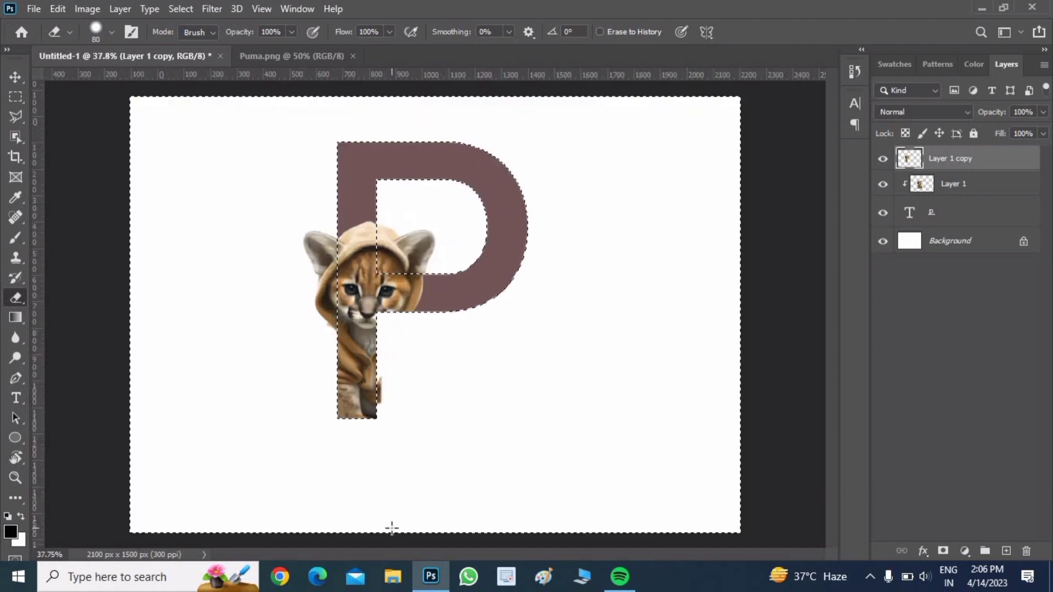
scroll(393, 528, up, 3)
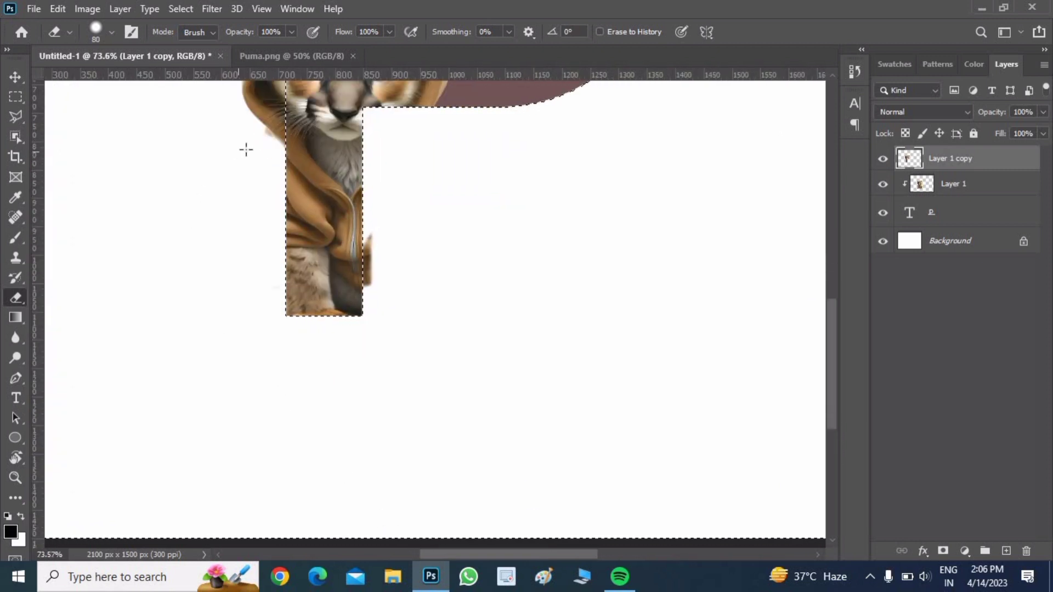
scroll(523, 276, down, 3)
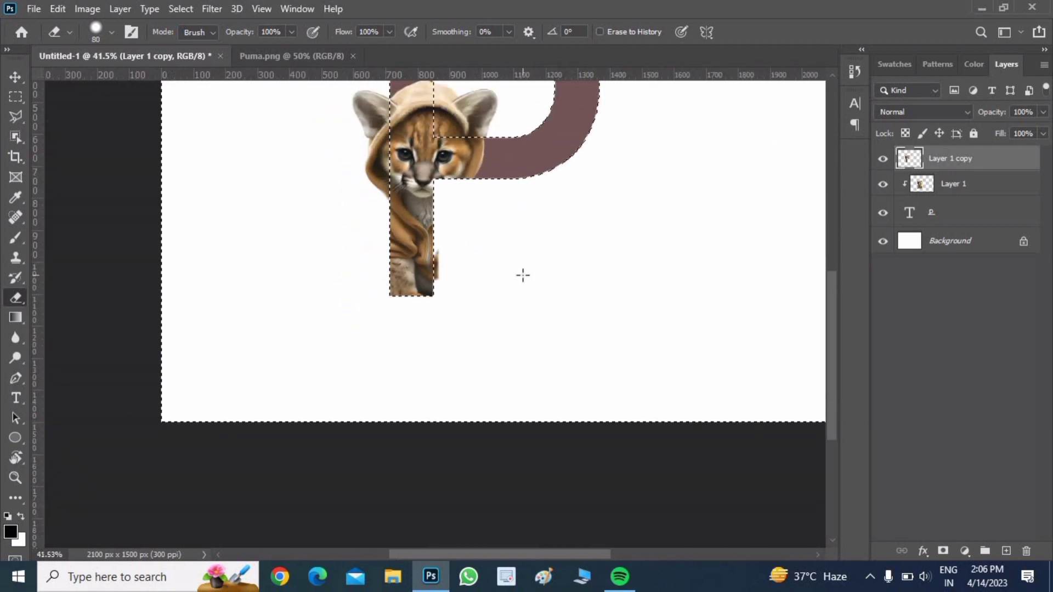
scroll(523, 276, down, 1)
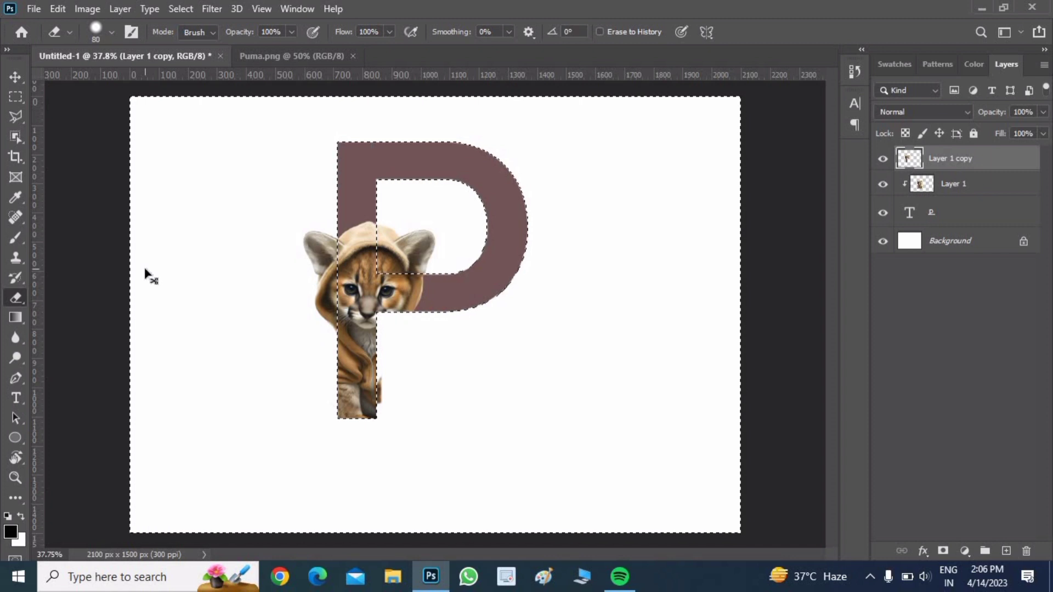
key(ctrl+d)
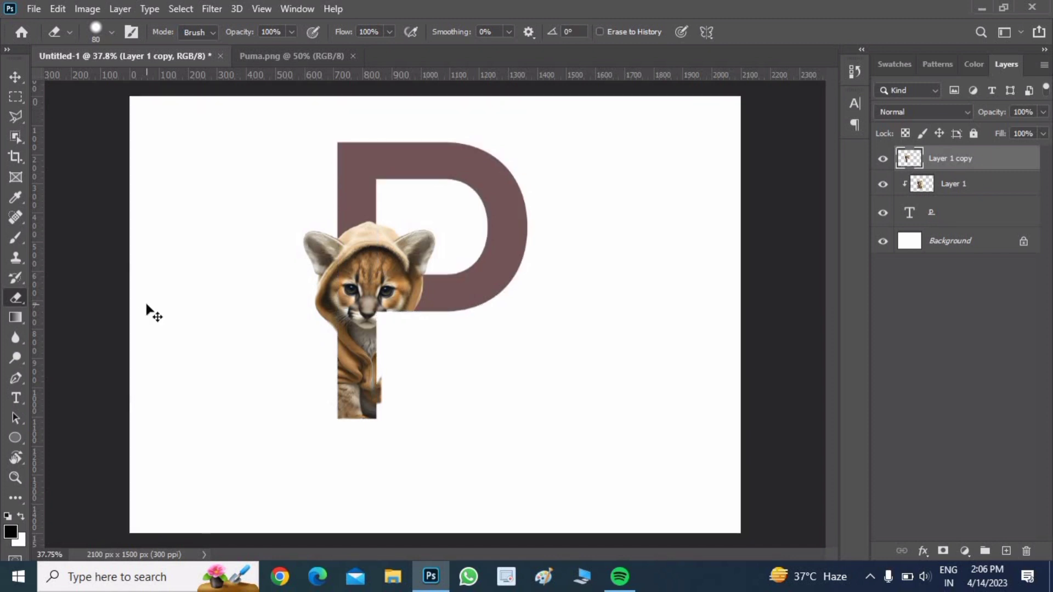
key(ctrl+shift+d)
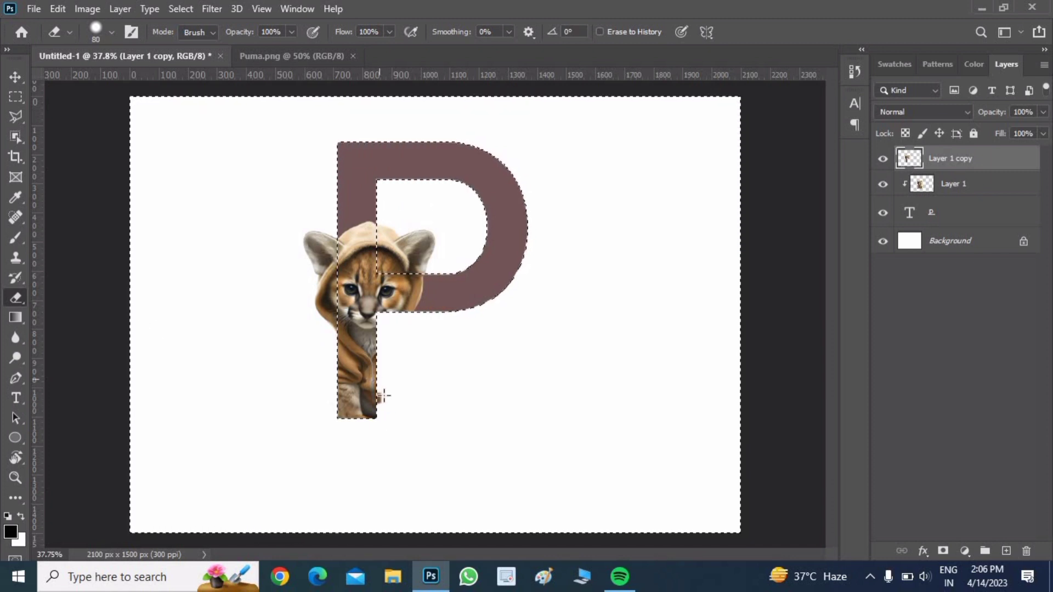
key(ctrl+d)
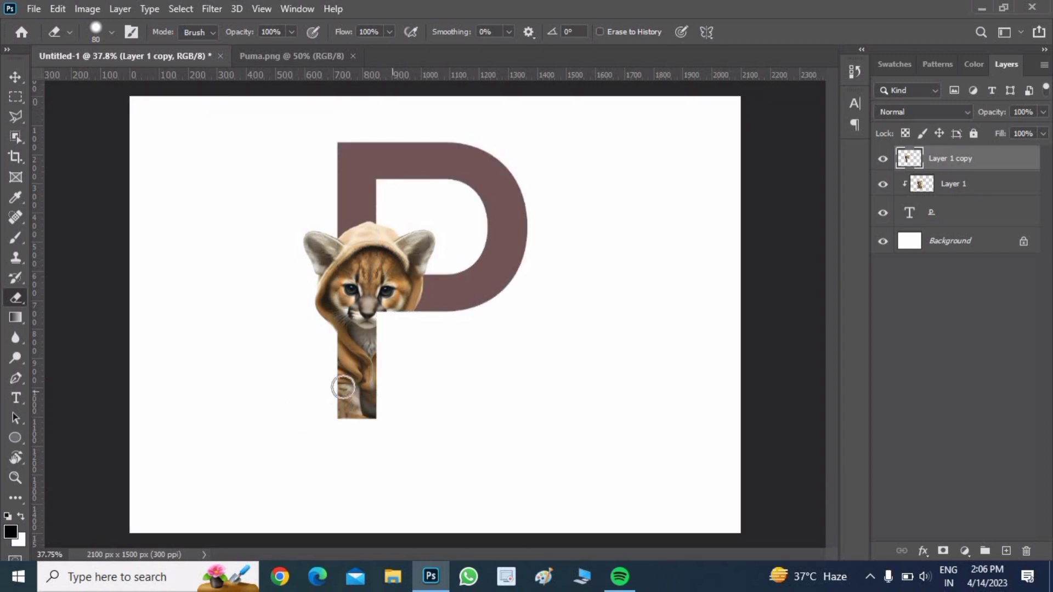
Set the foreground colour to grey 7e7878.
click(10, 532)
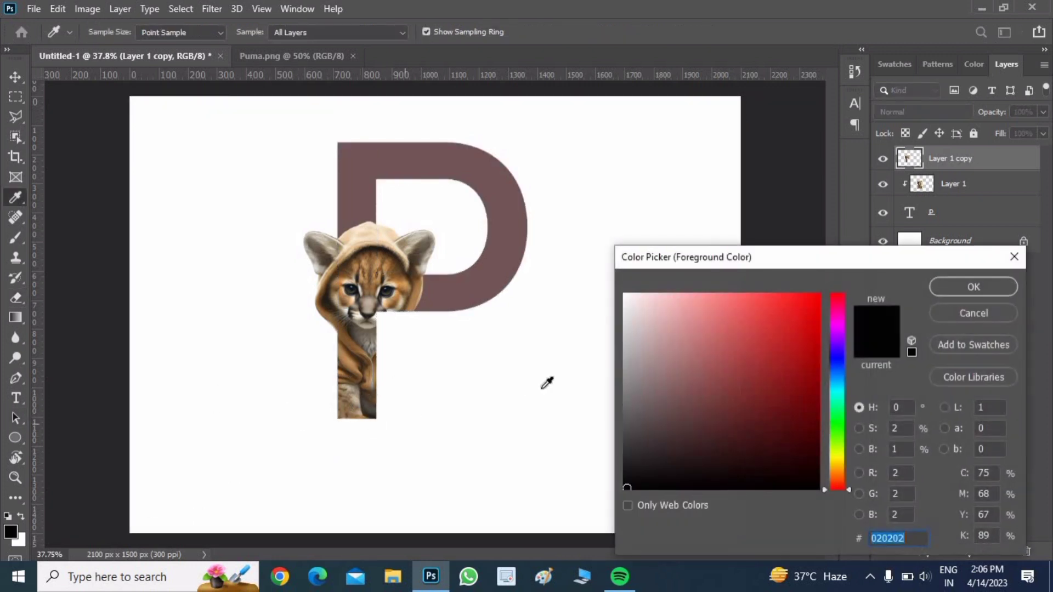
drag(632, 406, 631, 390)
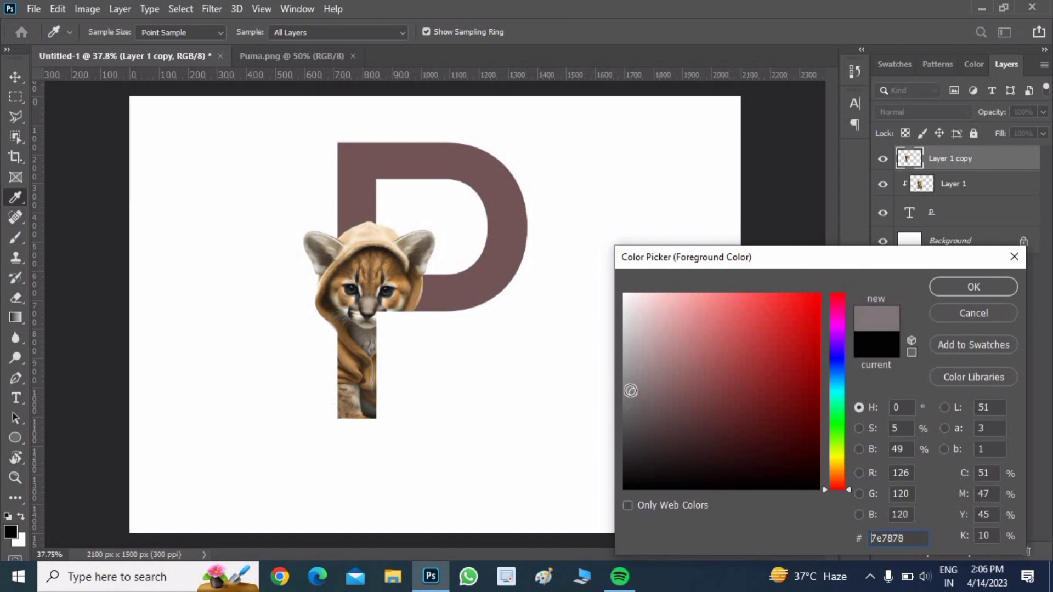
click(977, 291)
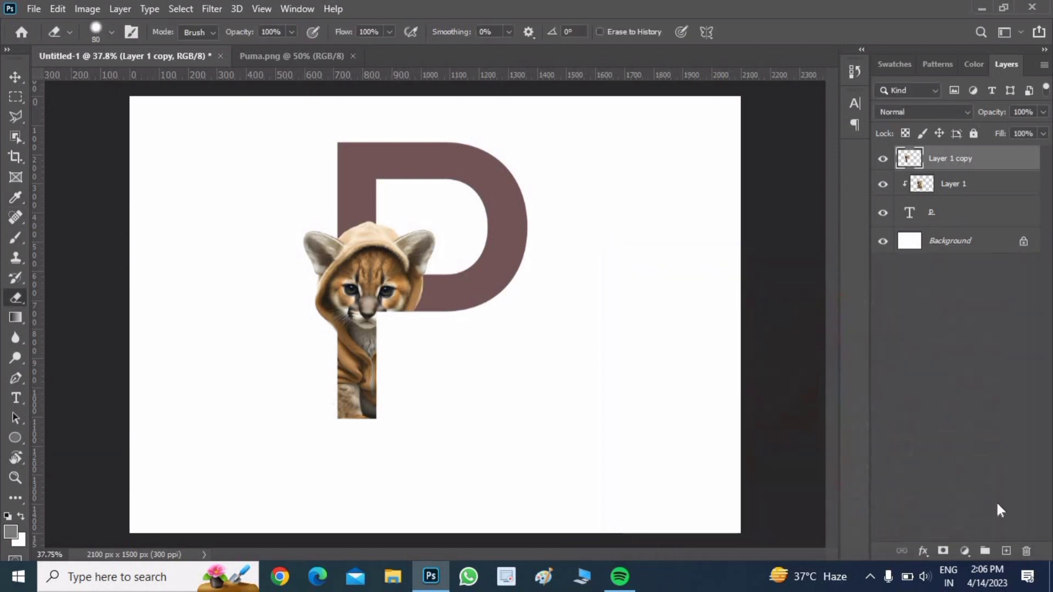
Add an empty Layer 2 beneath Layer 1 copy and zoom into the cub's face.
click(1006, 552)
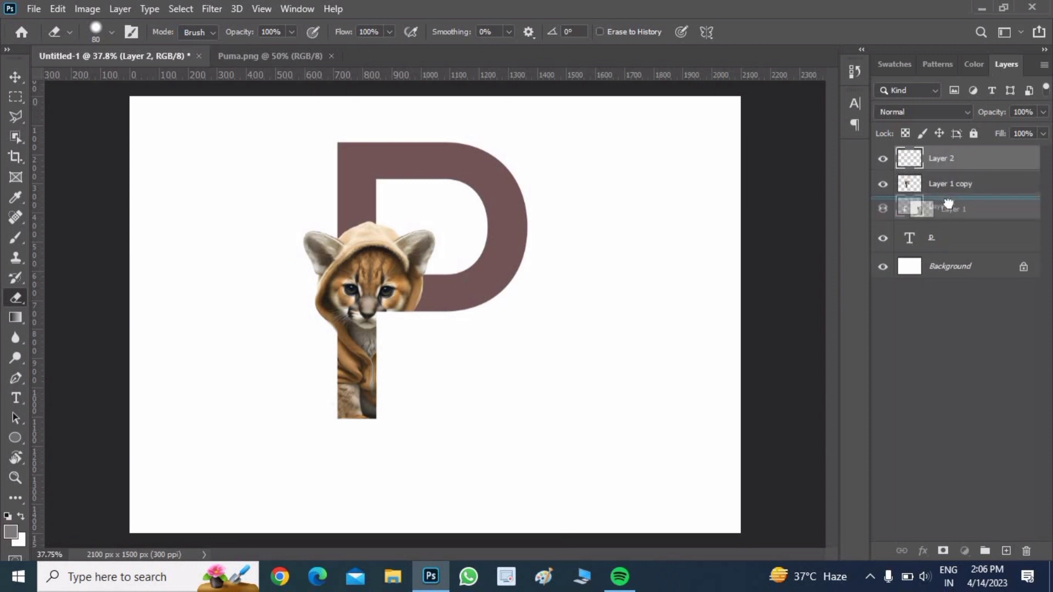
drag(945, 159, 947, 199)
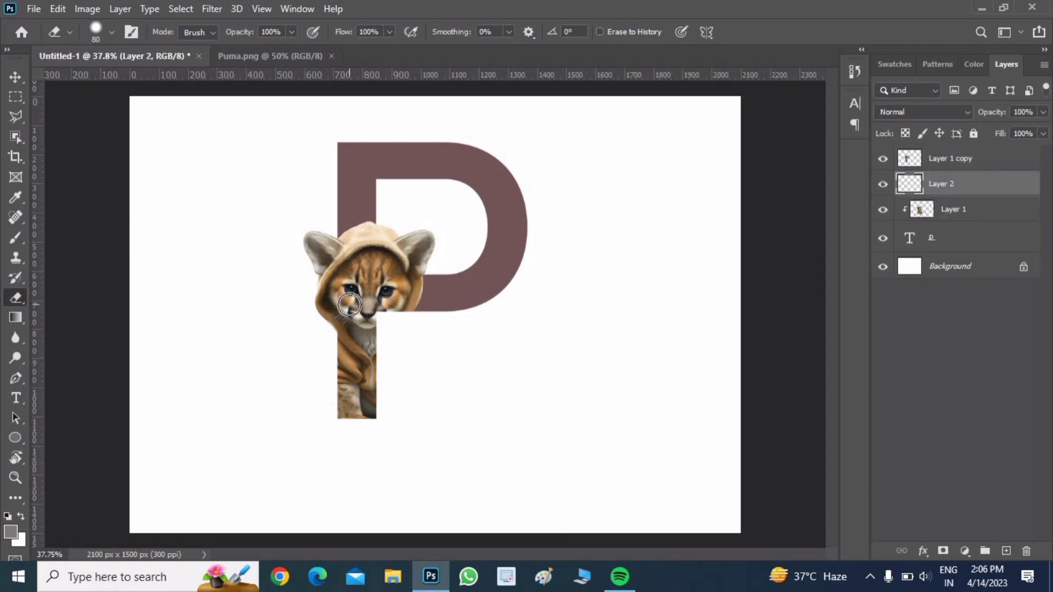
scroll(350, 304, up, 2)
scroll(350, 304, up, 1)
scroll(350, 305, up, 2)
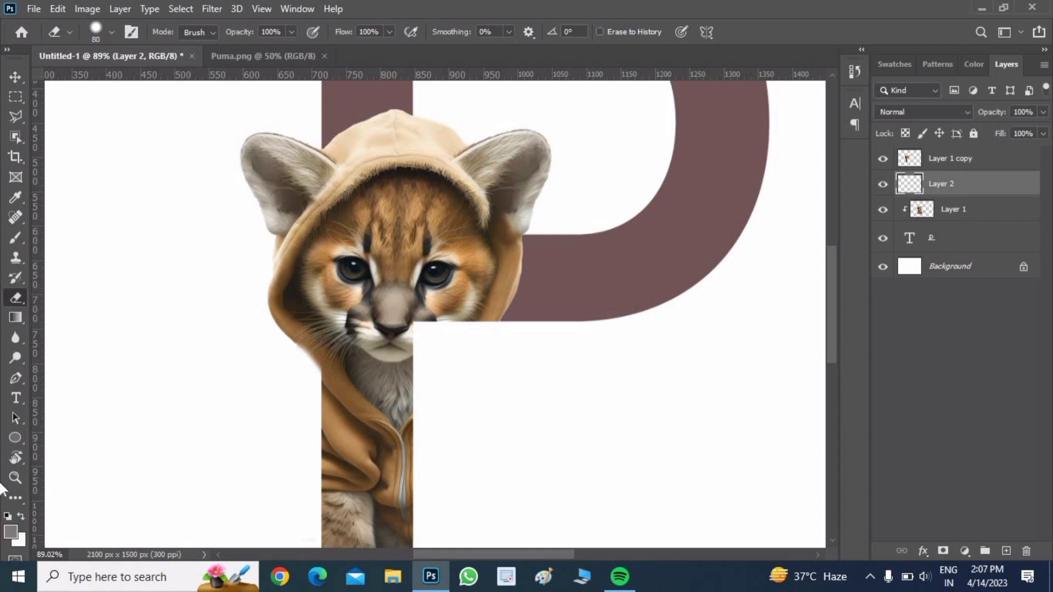
Set a soft brush with a slightly lighter grey 8b8686 after undoing a test stroke.
click(15, 238)
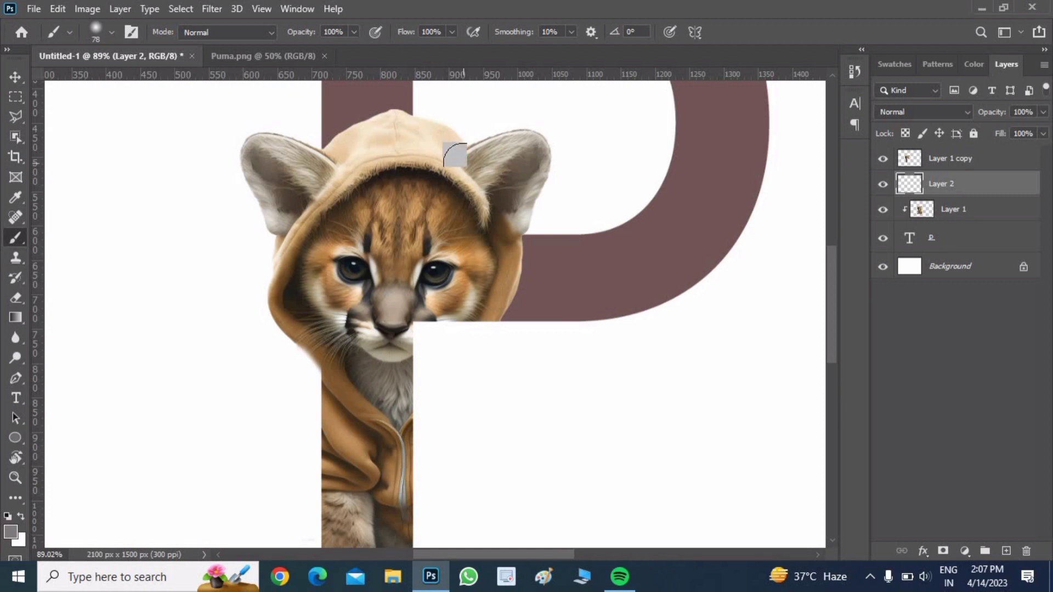
drag(472, 138, 497, 139)
key(ctrl+z)
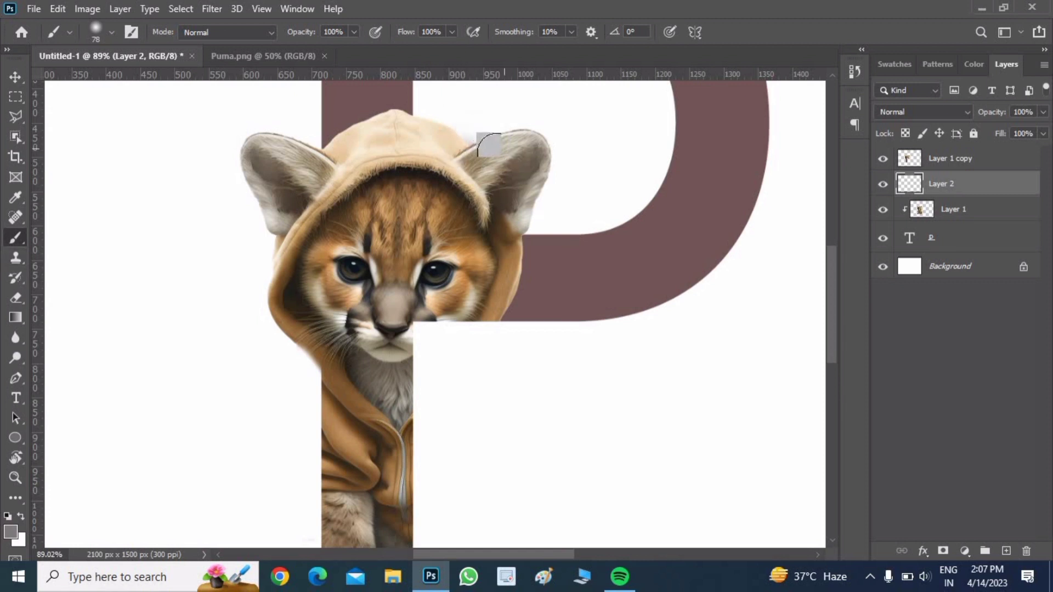
click(10, 534)
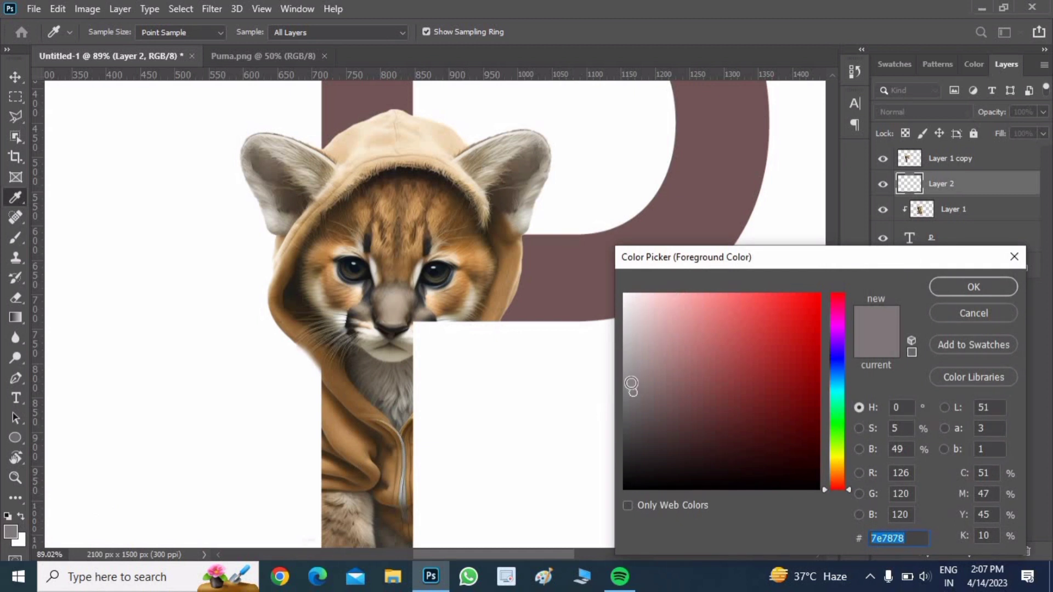
click(631, 383)
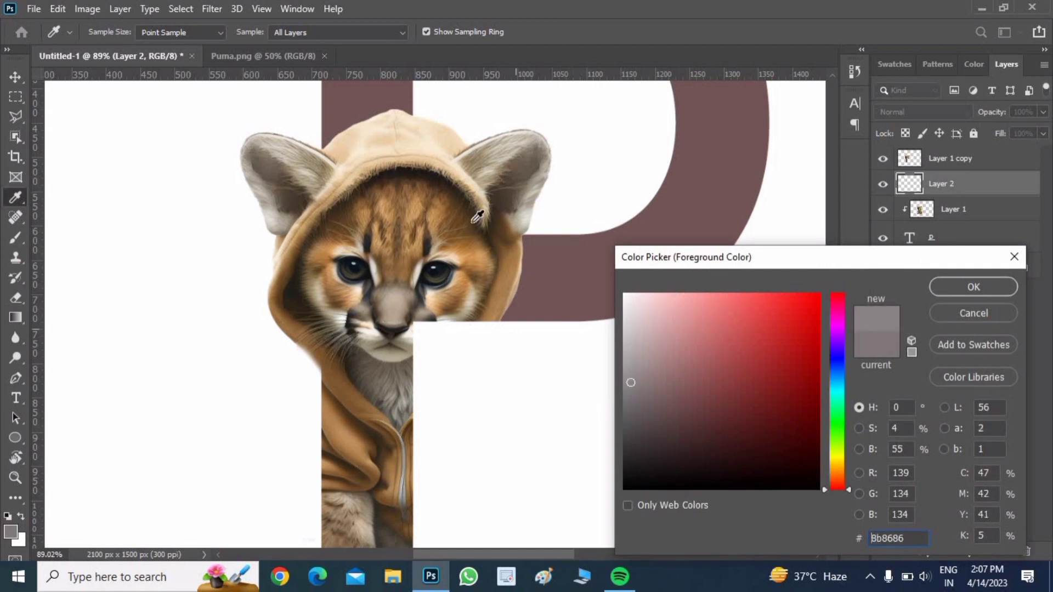
click(996, 288)
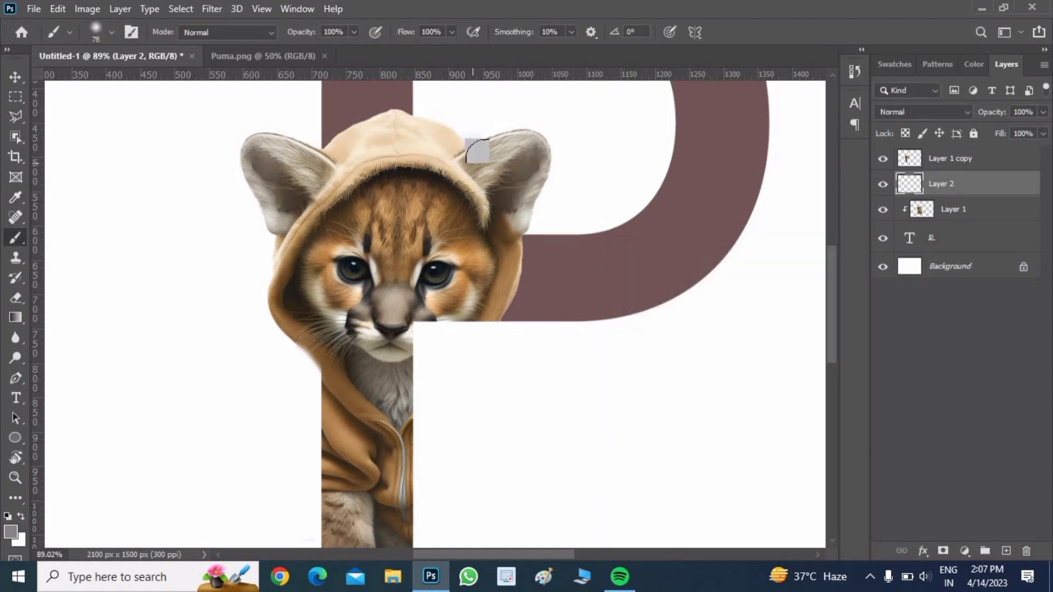
Brush soft grey shadows along the tops of both ears on Layer 2 and compare the result.
mouse_move(478, 151)
mouse_down()
mouse_move(501, 141)
mouse_move(524, 154)
mouse_move(503, 204)
mouse_up()
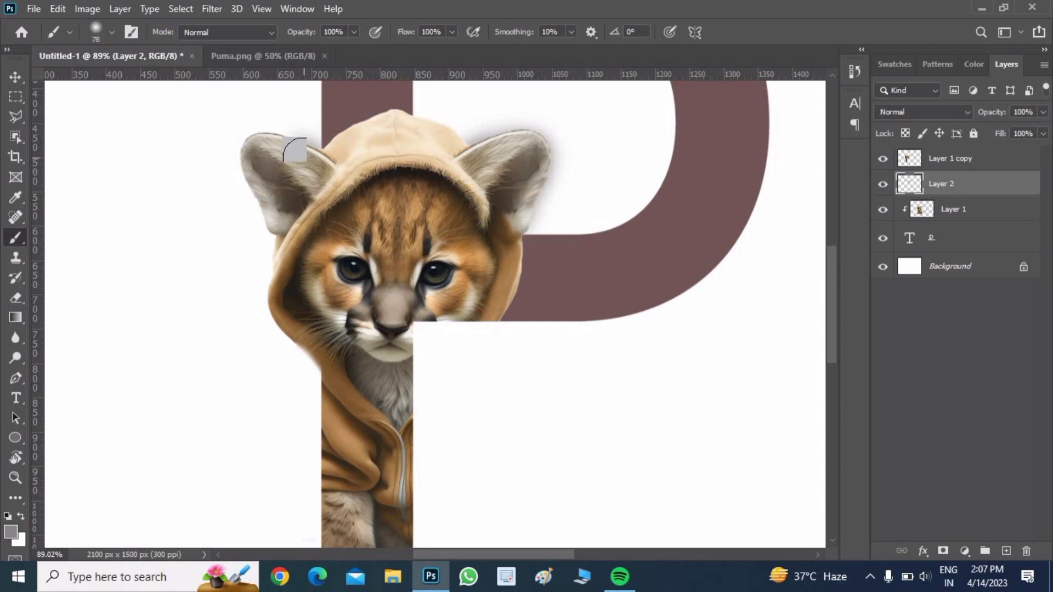
mouse_move(252, 146)
mouse_down()
mouse_move(244, 160)
mouse_move(272, 186)
mouse_move(284, 241)
mouse_up()
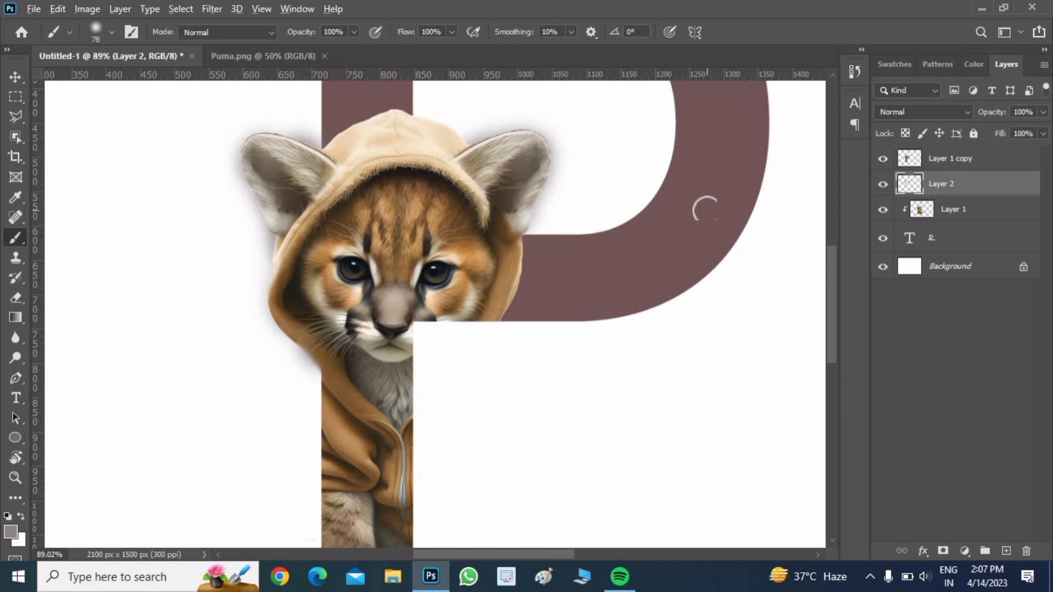
scroll(703, 210, down, 3)
click(878, 185)
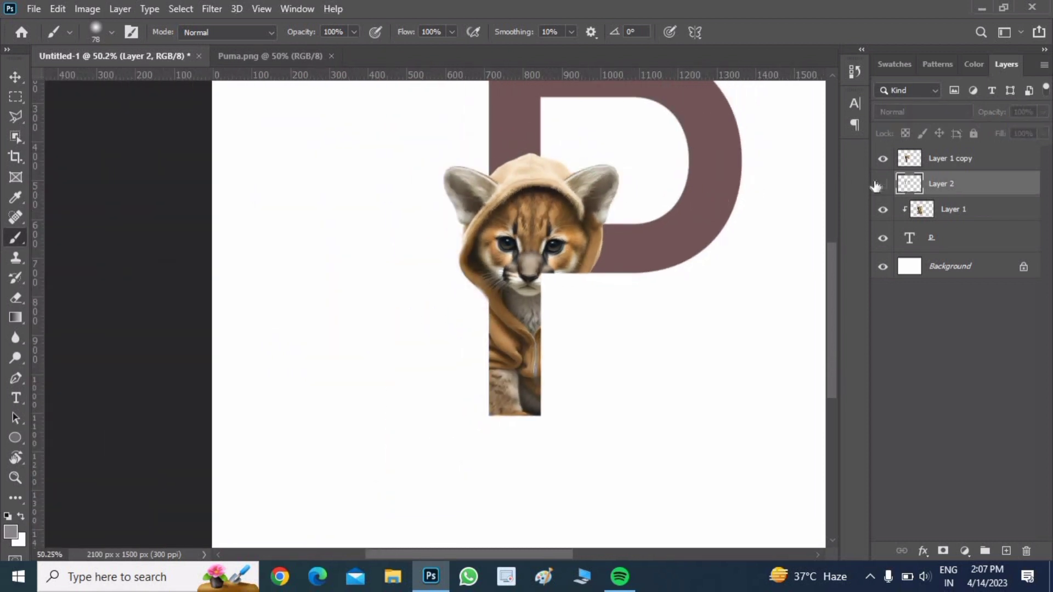
click(878, 185)
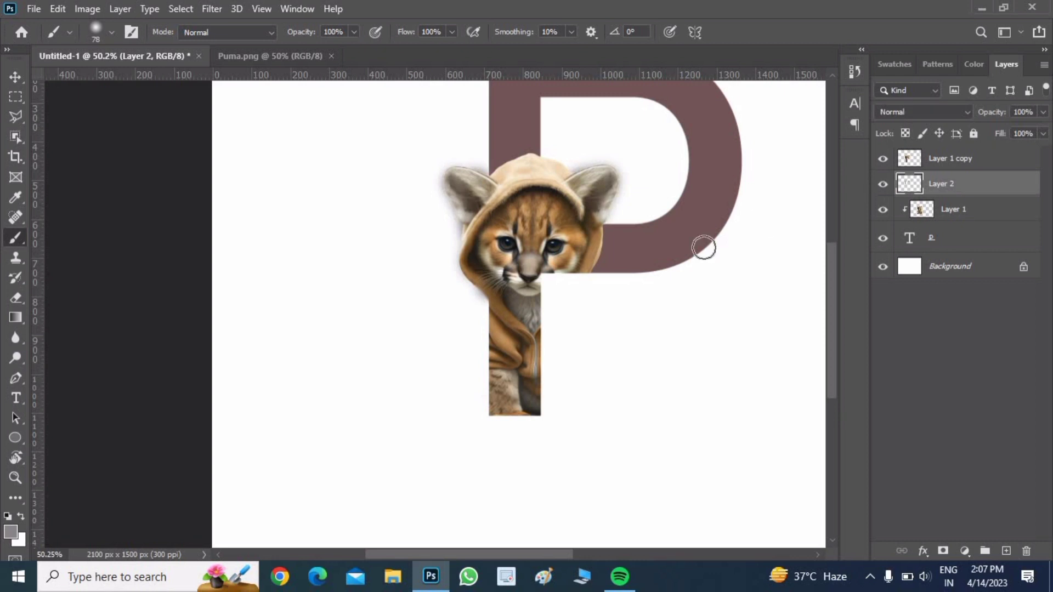
scroll(683, 270, up, 1)
scroll(695, 270, down, 2)
scroll(694, 273, down, 1)
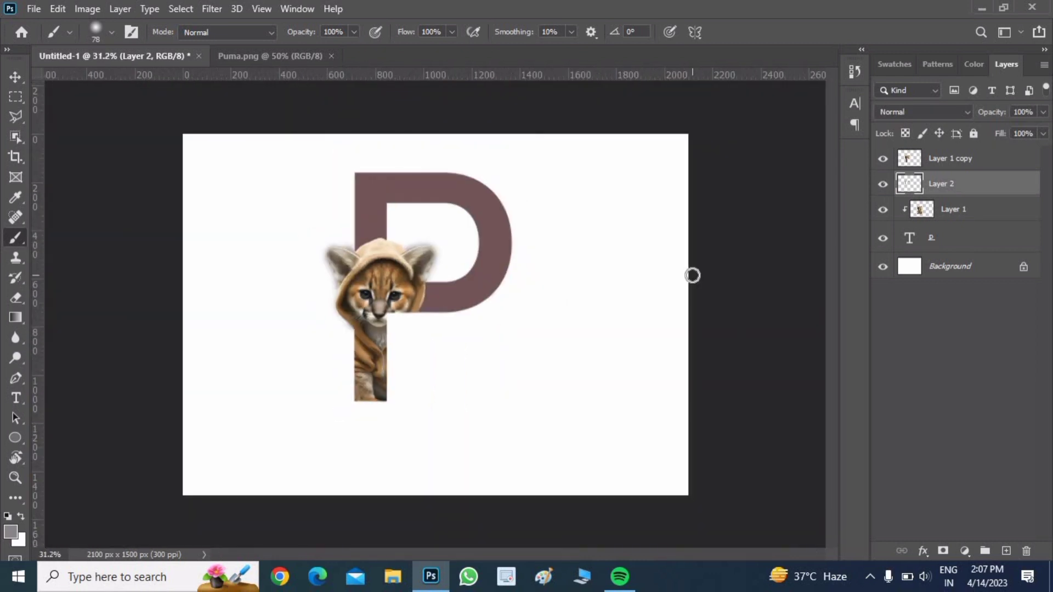
scroll(693, 275, up, 1)
scroll(693, 275, up, 1)
click(933, 274)
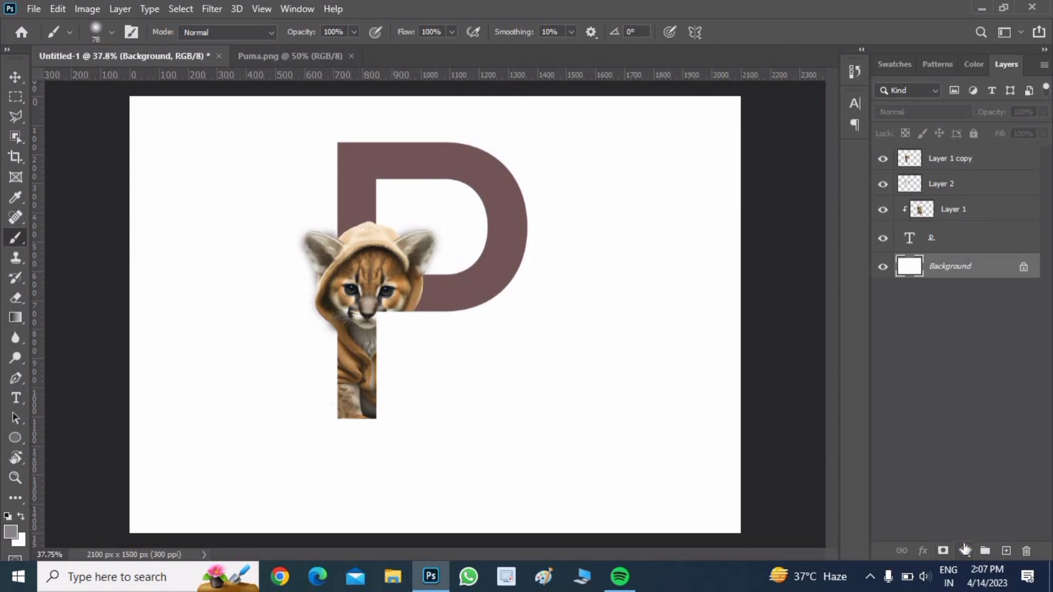
Add a Solid Color fill layer of hex a6a6a6 above the Background.
click(965, 549)
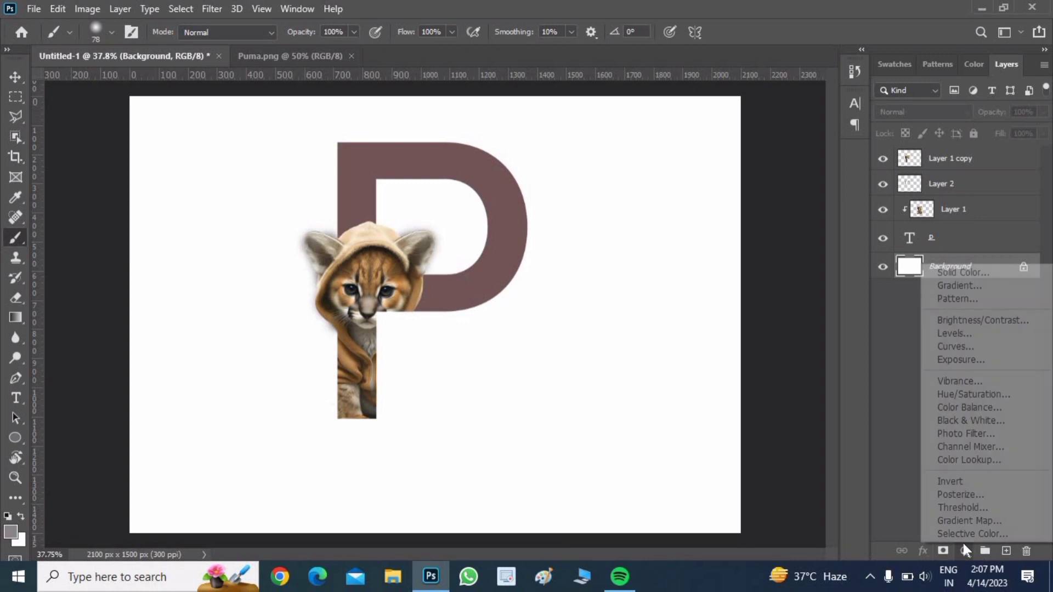
click(964, 273)
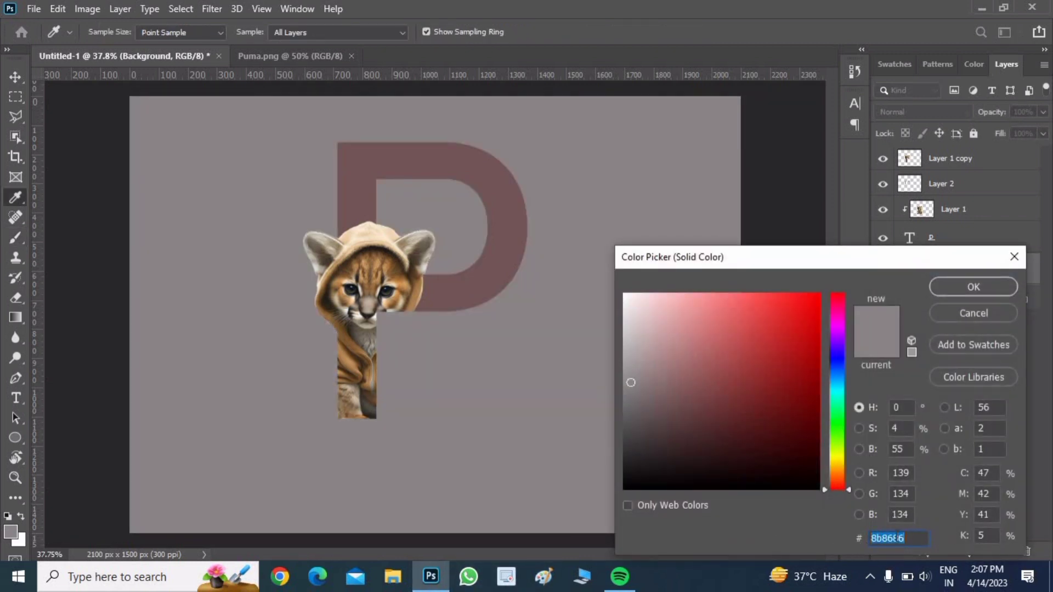
key(BackSpace)
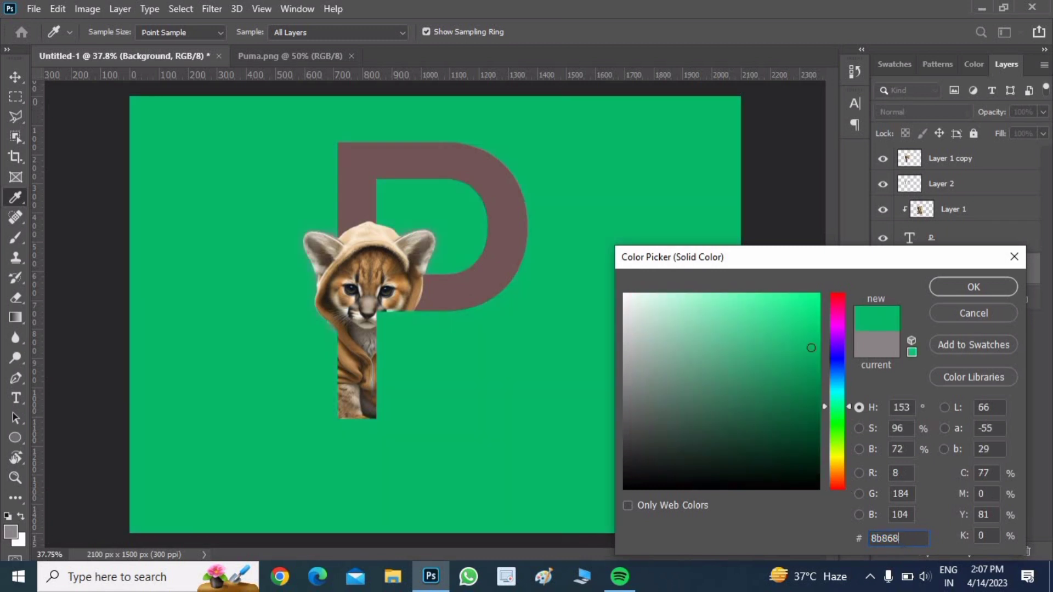
key(BackSpace)
key(BackSpace)
key(BackSpace)
key(BackSpace)
key(BackSpace)
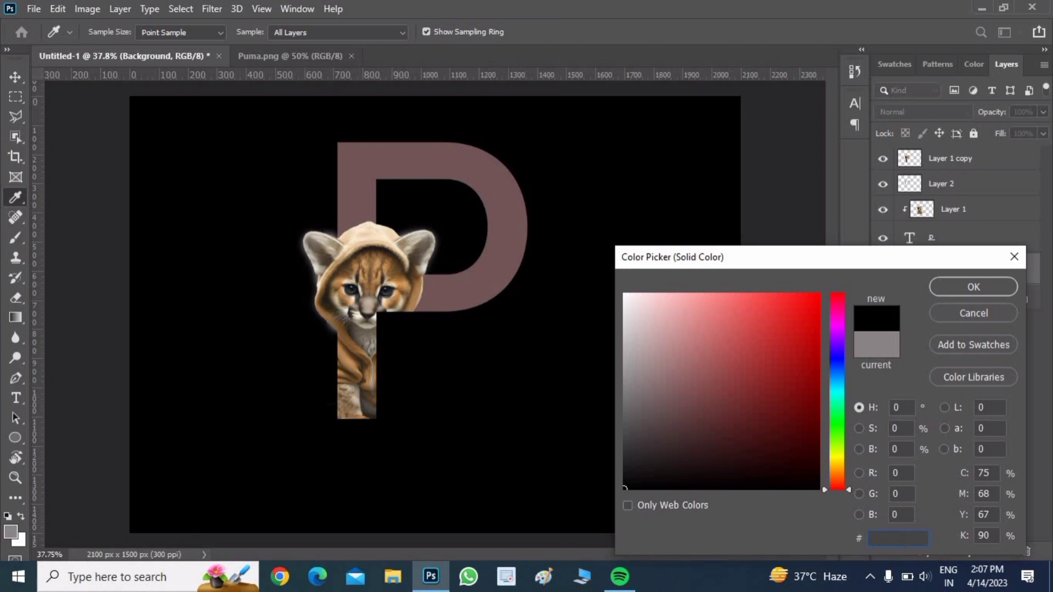
text(a6a6a)
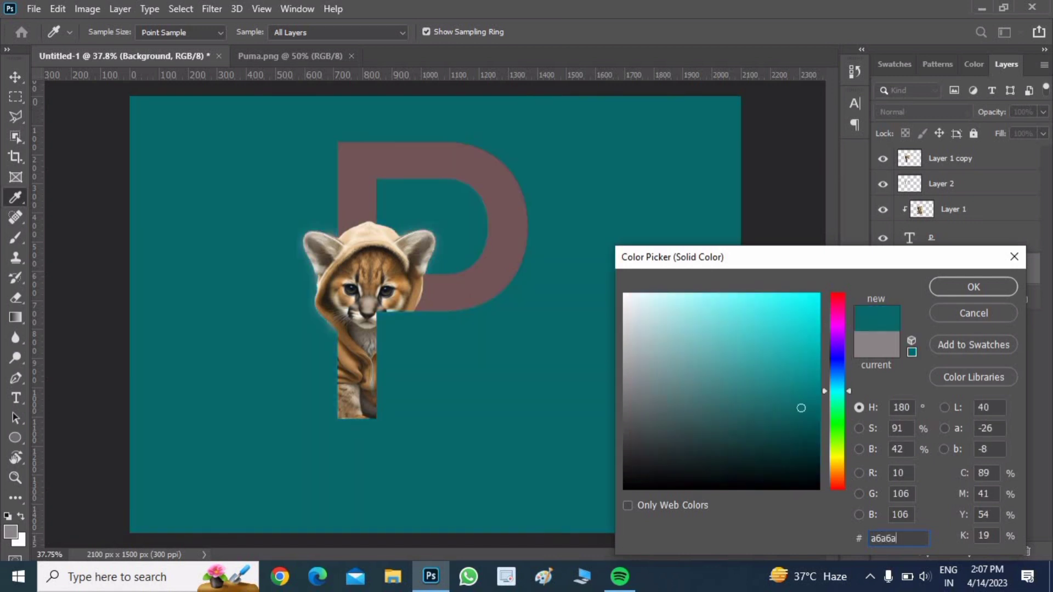
text(6)
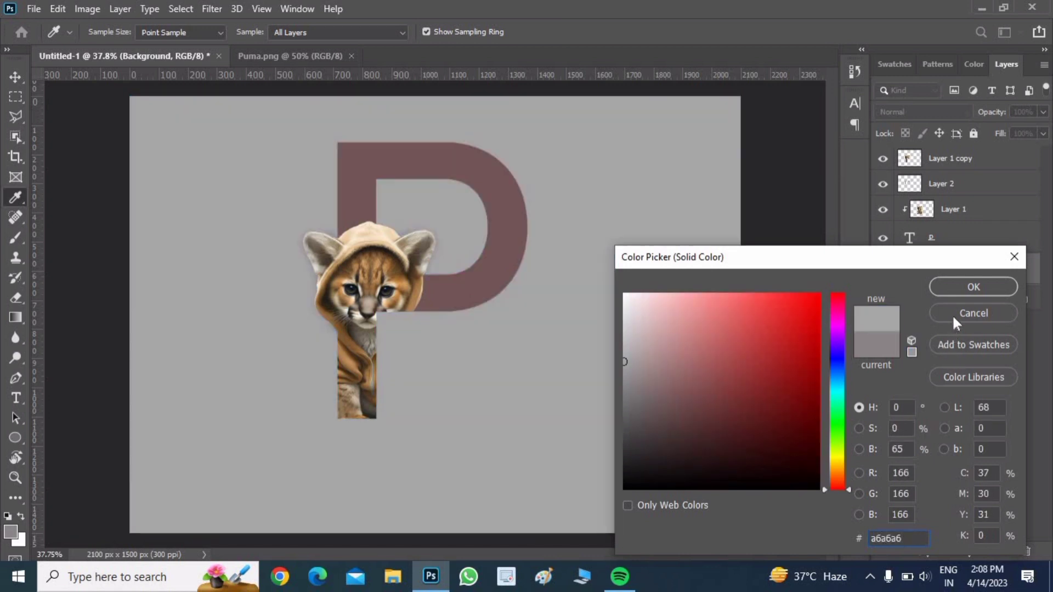
click(960, 289)
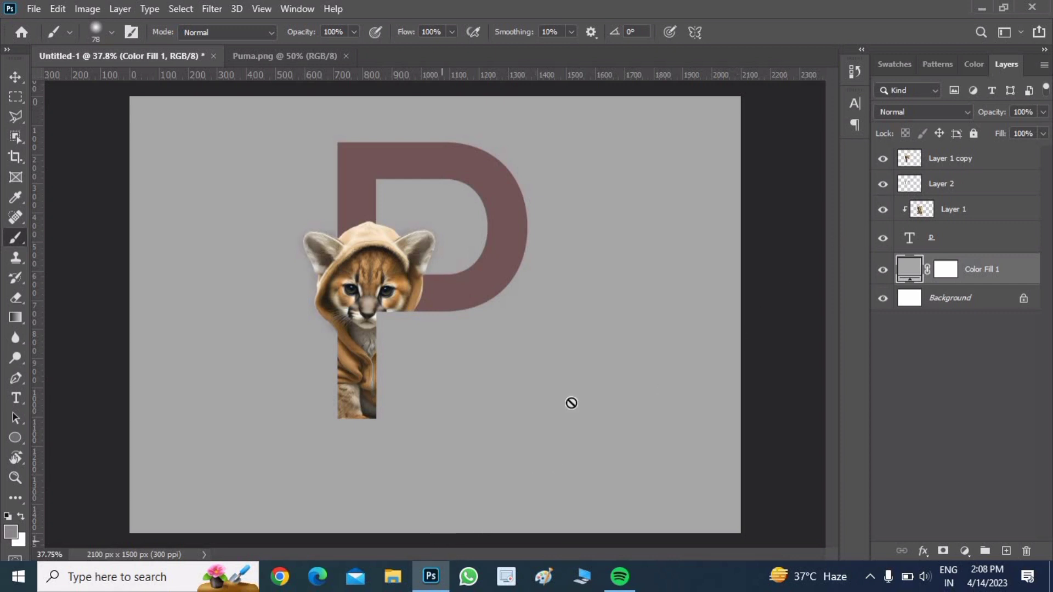
Give the P a white 4 px Stroke and an Inner Shadow at 34° angle, 4% opacity.
right_click(944, 238)
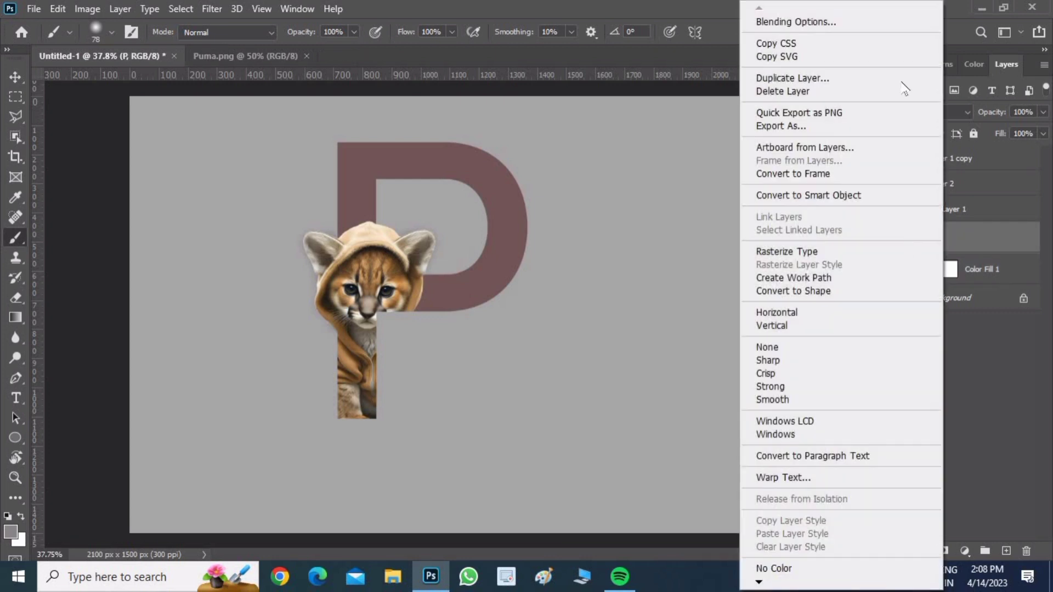
click(875, 22)
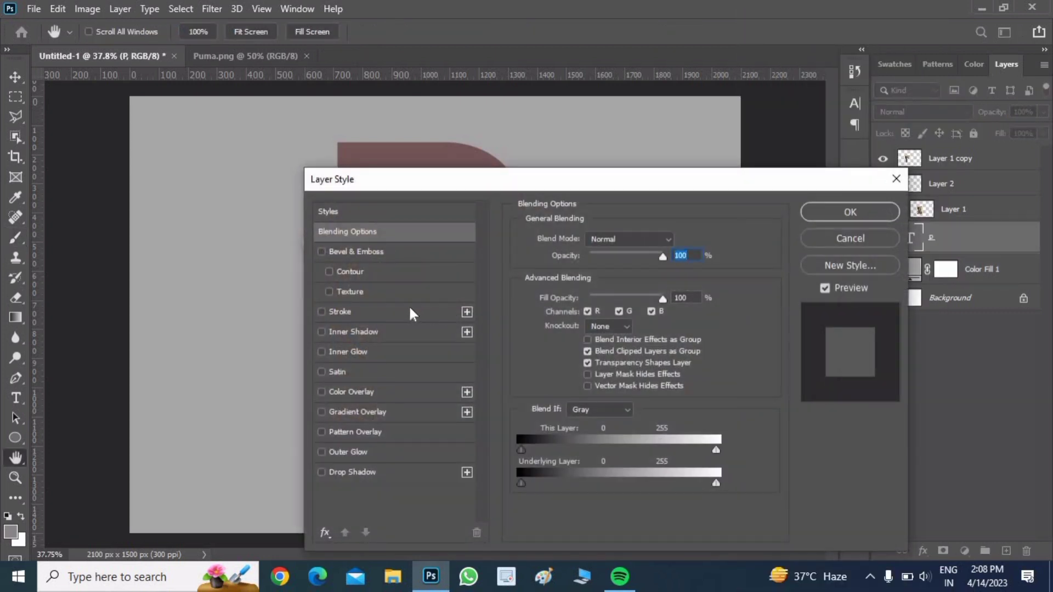
click(377, 311)
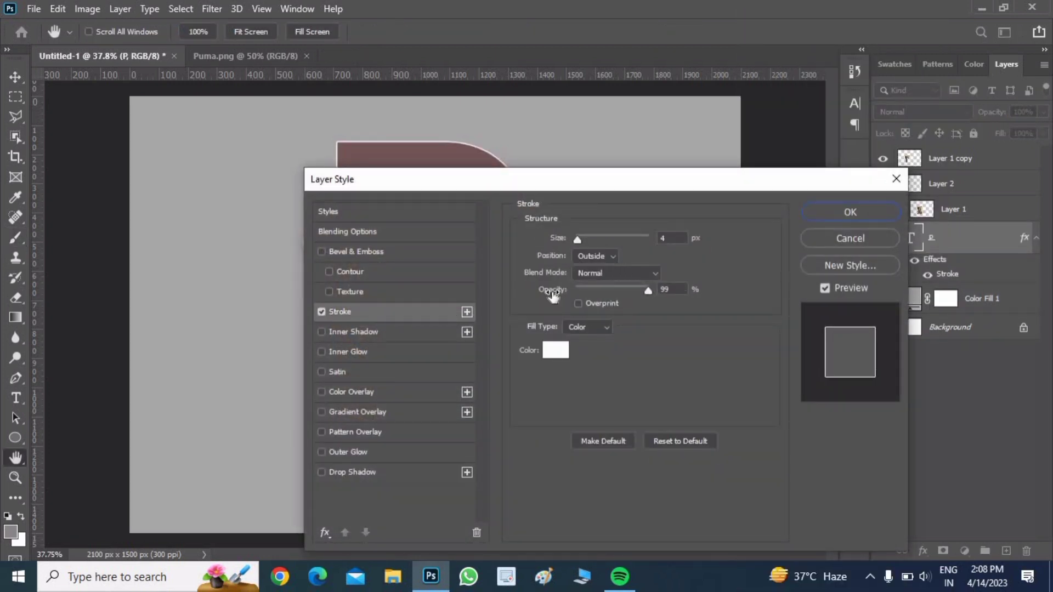
click(414, 331)
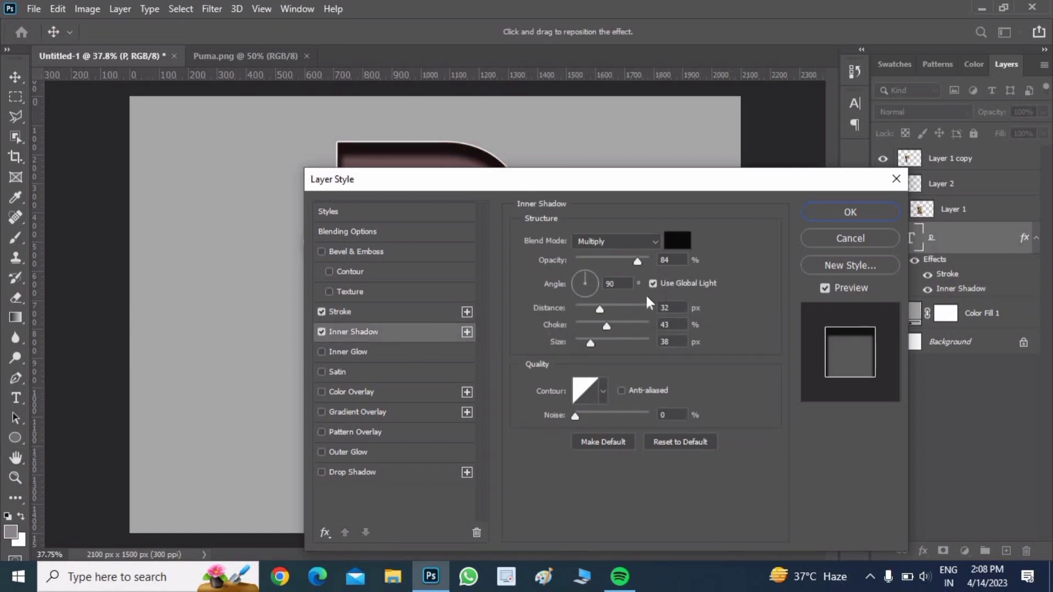
double_click(614, 284)
text(180)
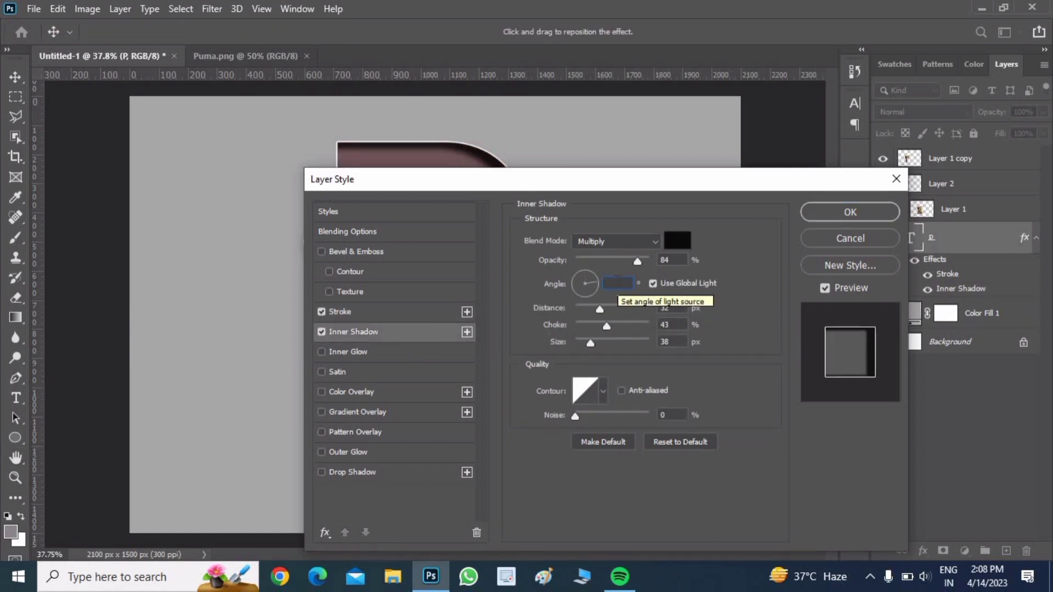
text(34)
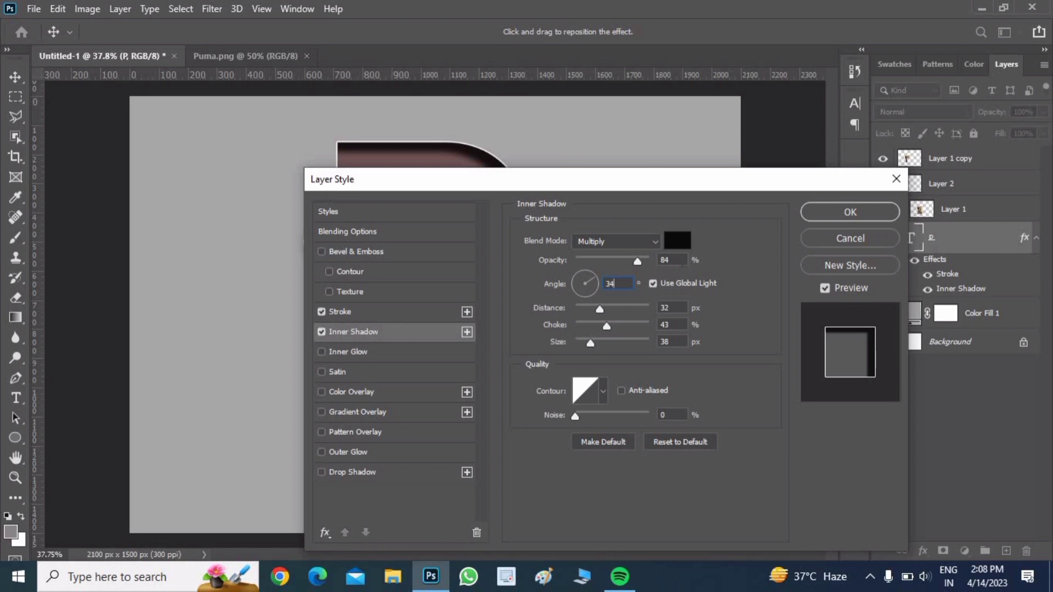
click(670, 261)
key(BackSpace)
key(BackSpace)
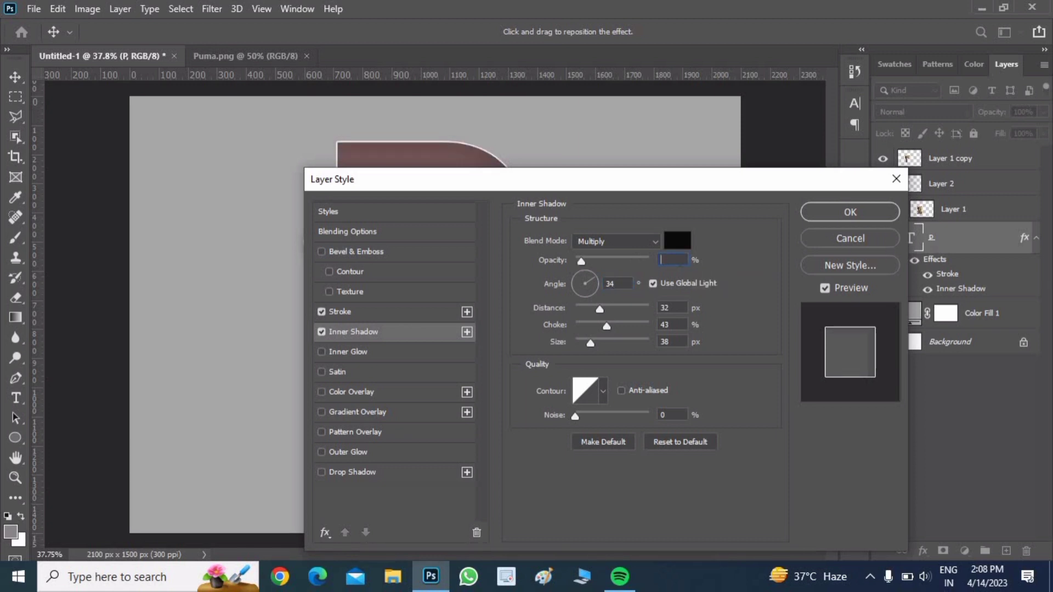
text(4)
click(416, 312)
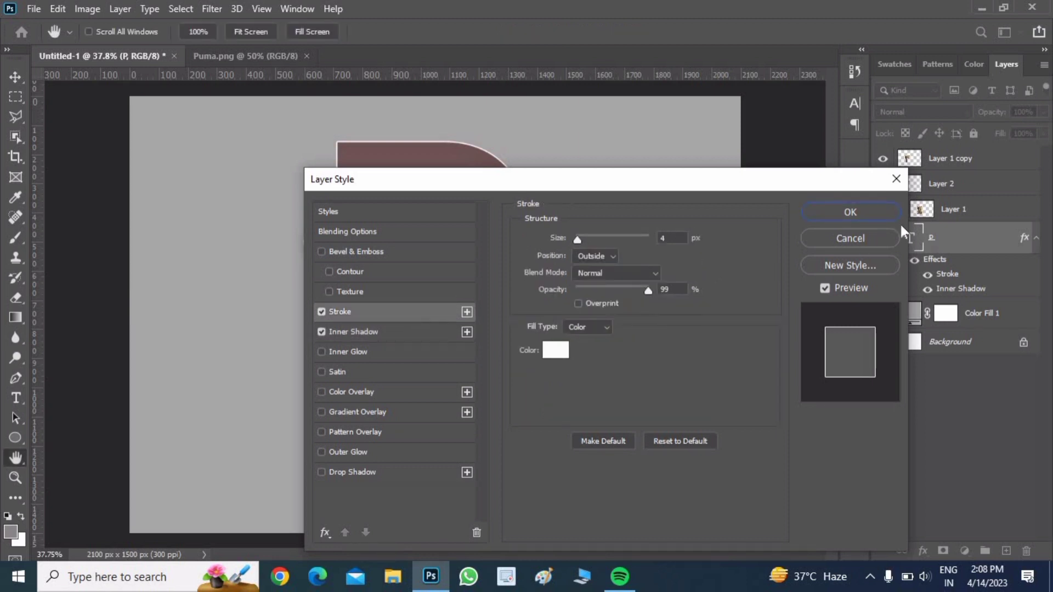
click(878, 212)
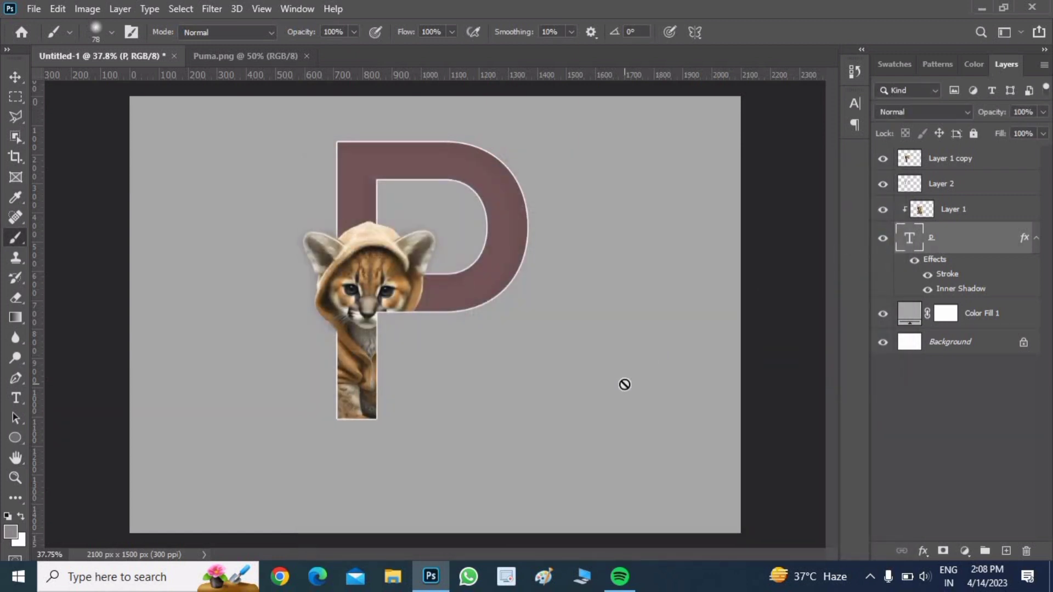
Reopen the P layer's Layer Style and enable Stroke and Inner Shadow.
right_click(960, 254)
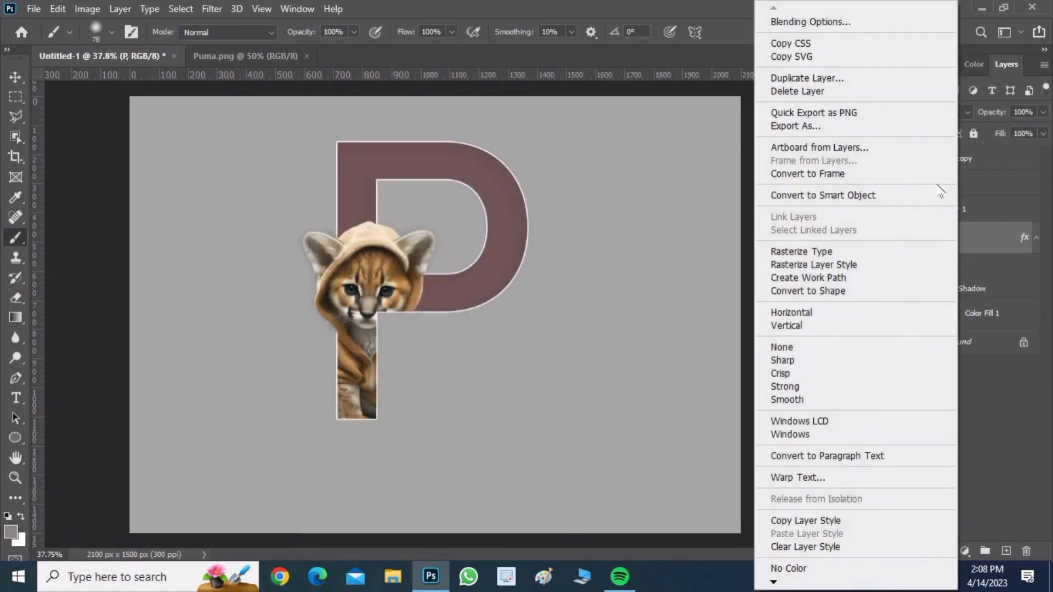
click(864, 23)
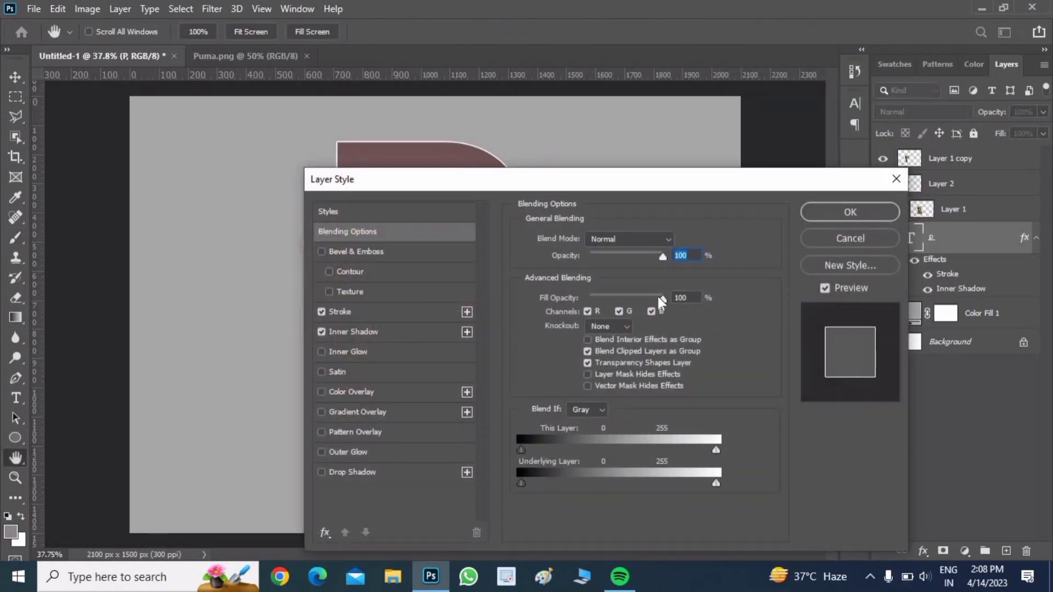
click(398, 311)
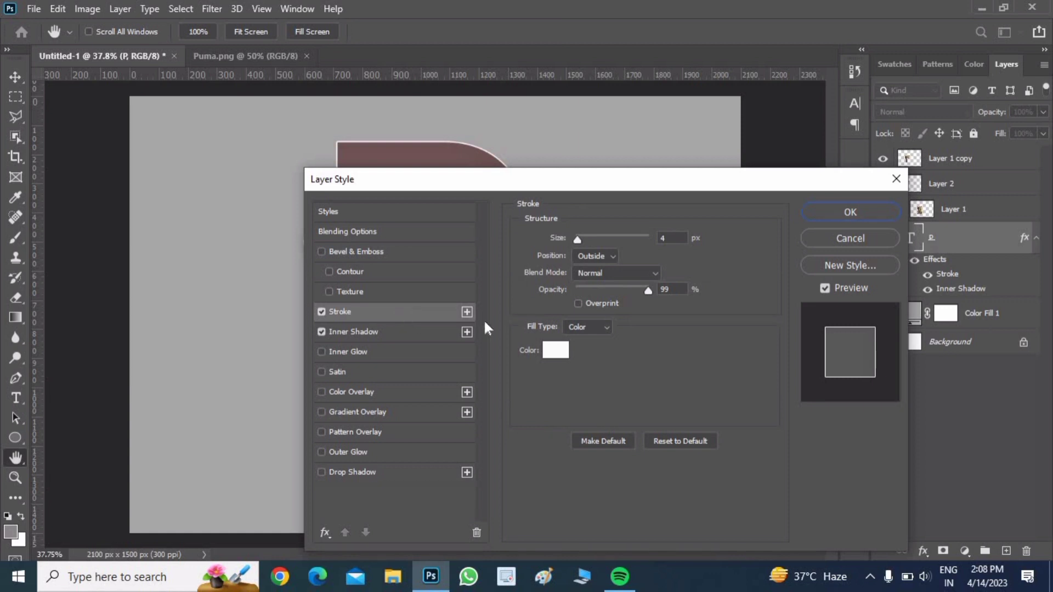
click(407, 330)
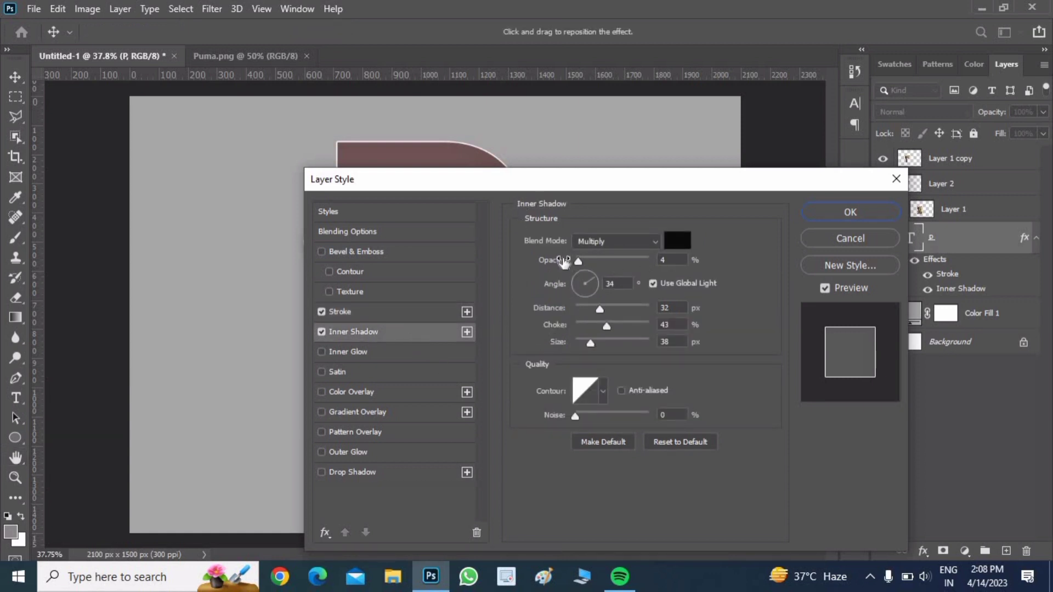
Raise the P's Inner Shadow opacity to about 80% and apply the effects.
click(663, 260)
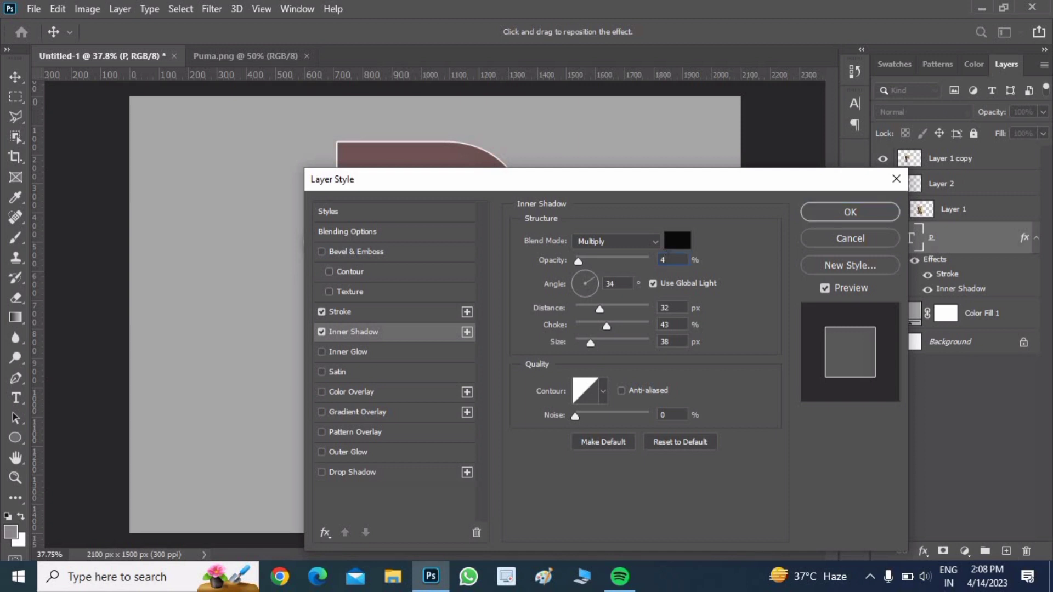
text(34)
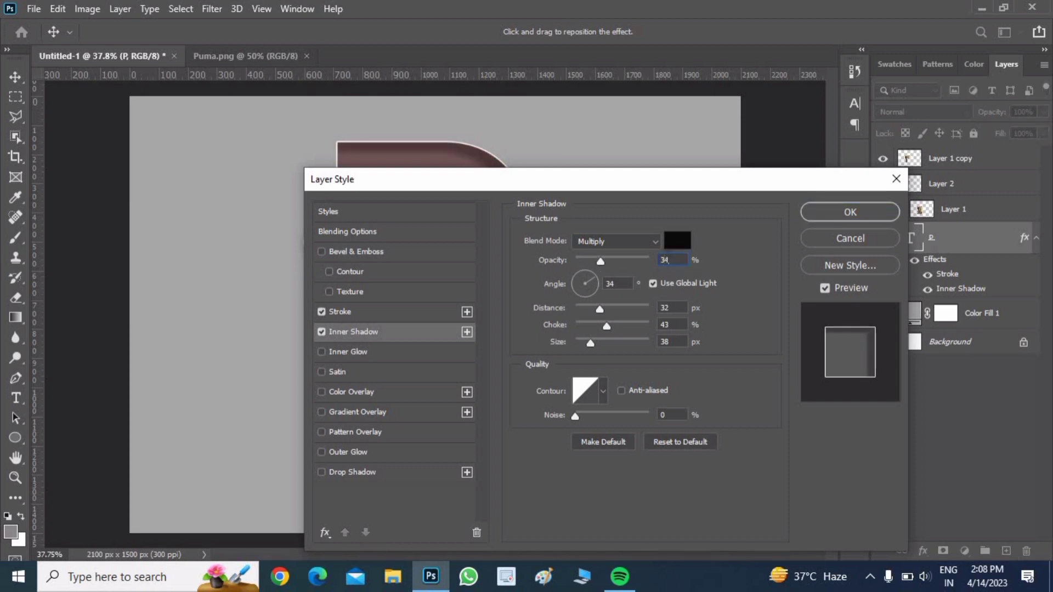
drag(655, 188, 711, 243)
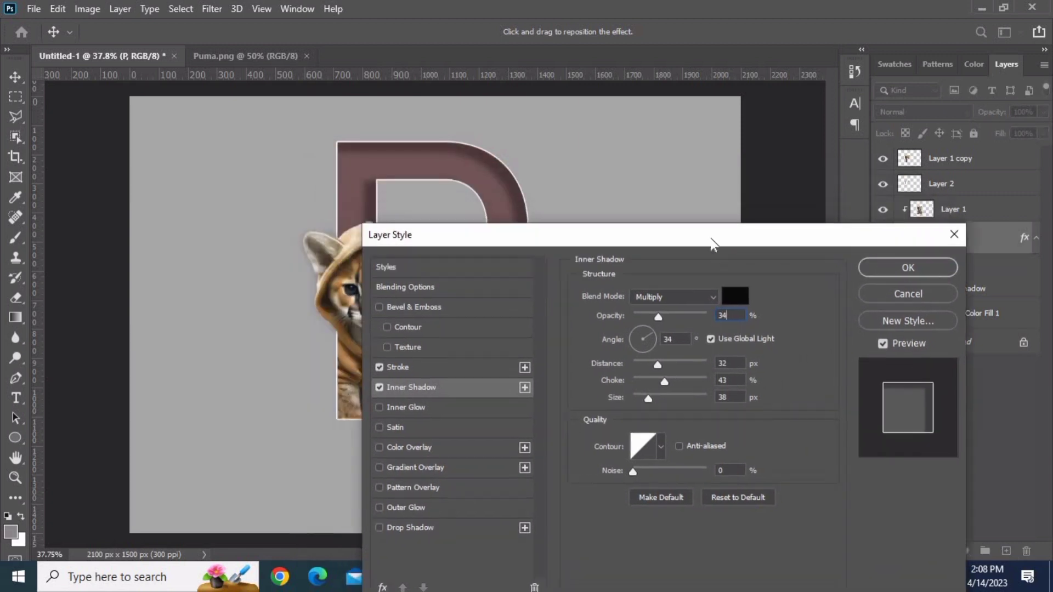
drag(658, 318, 688, 317)
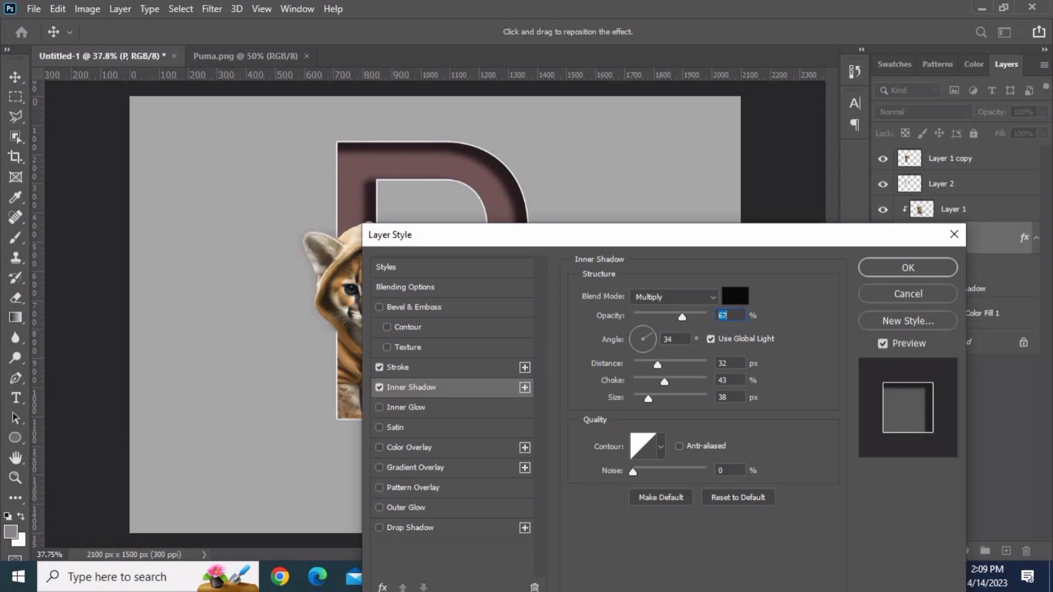
key(BackSpace)
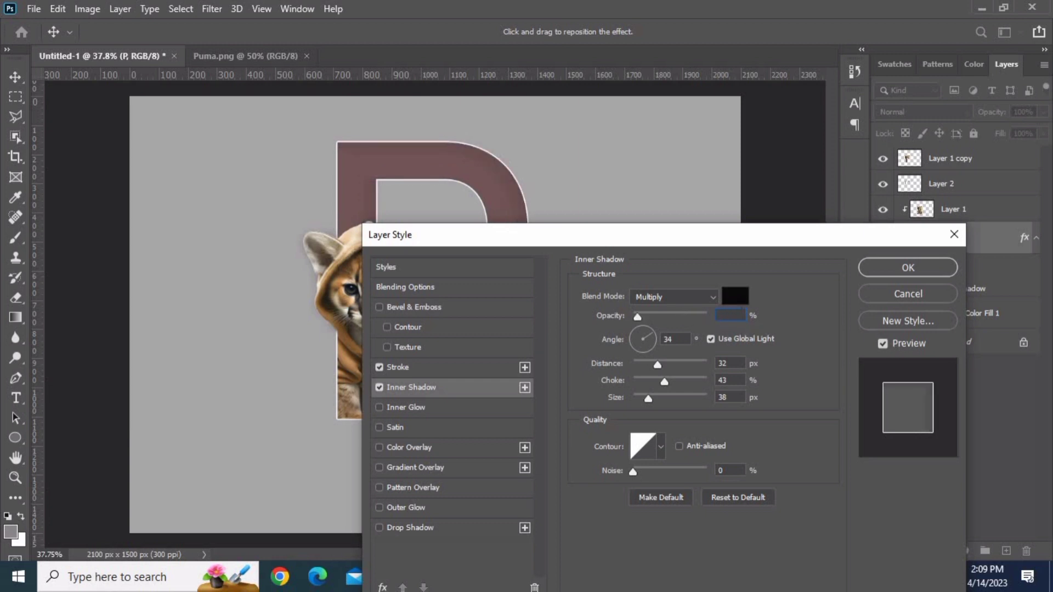
text(34)
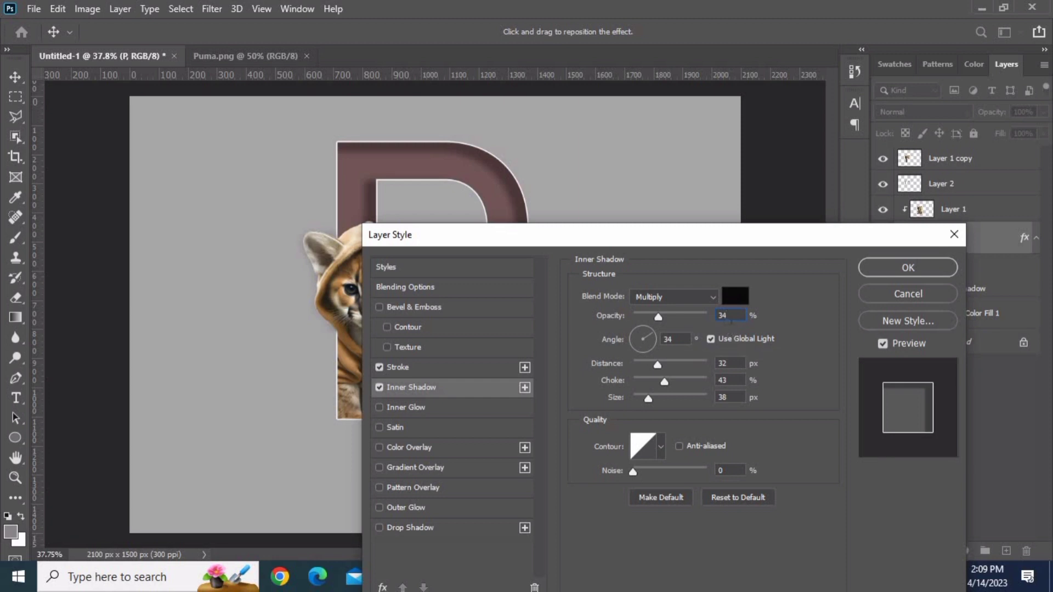
drag(660, 317, 696, 317)
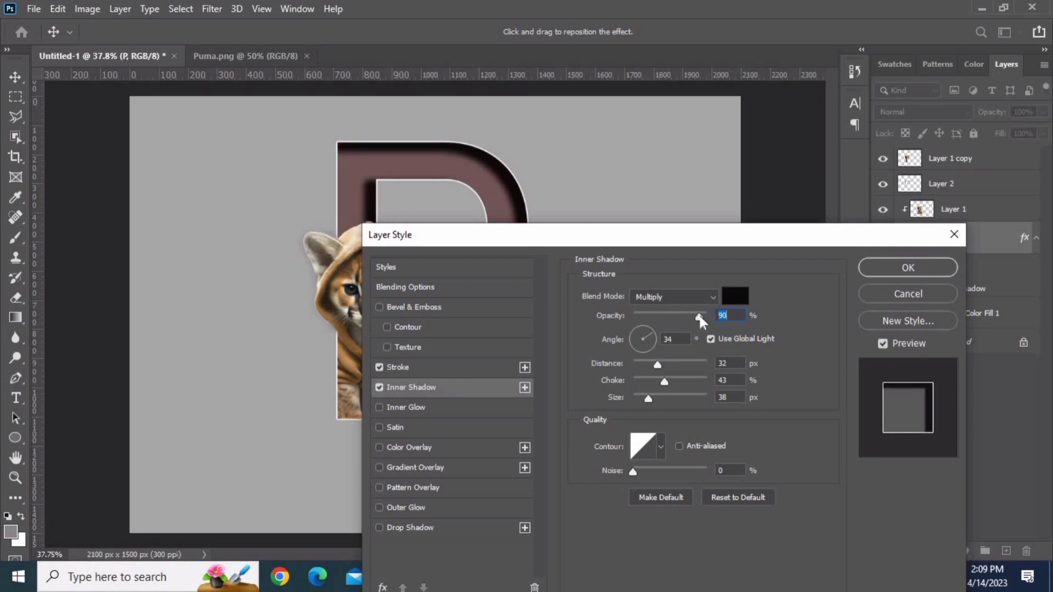
click(908, 267)
key(b)
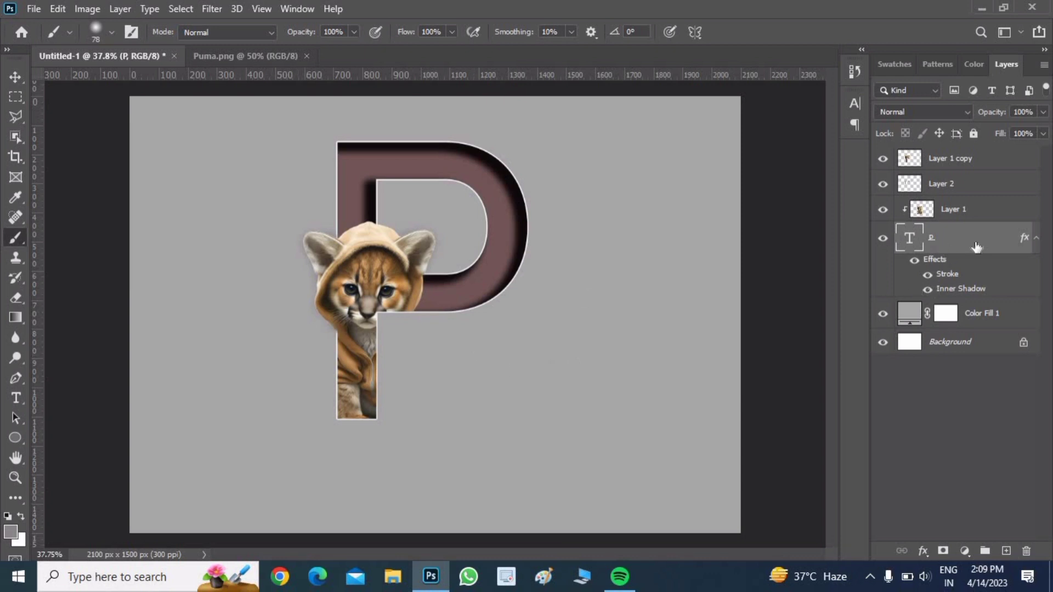
Add a new empty layer and set the foreground colour to light grey #ededed.
click(1036, 238)
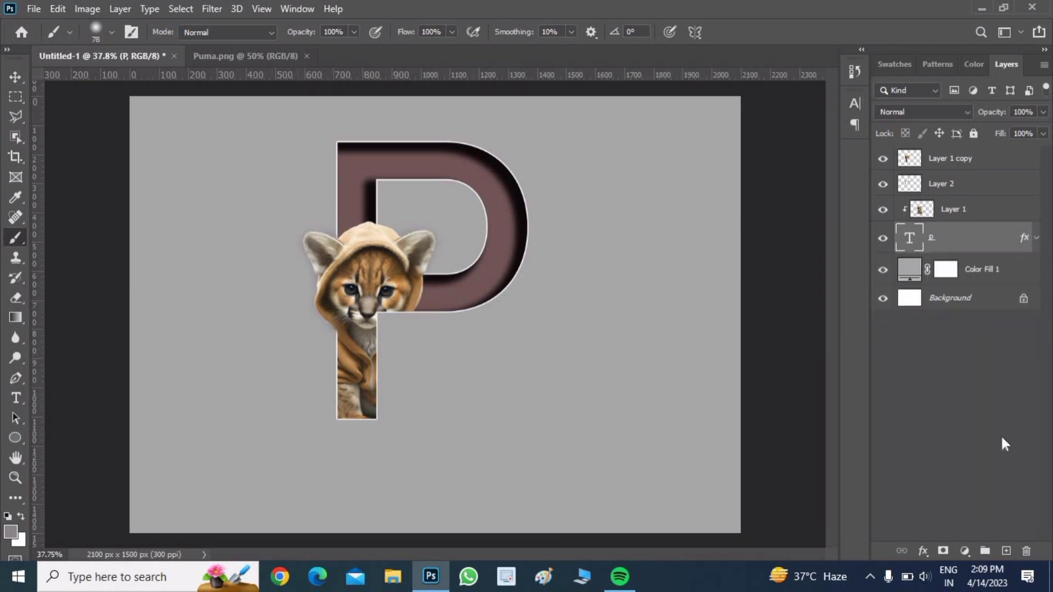
click(1007, 551)
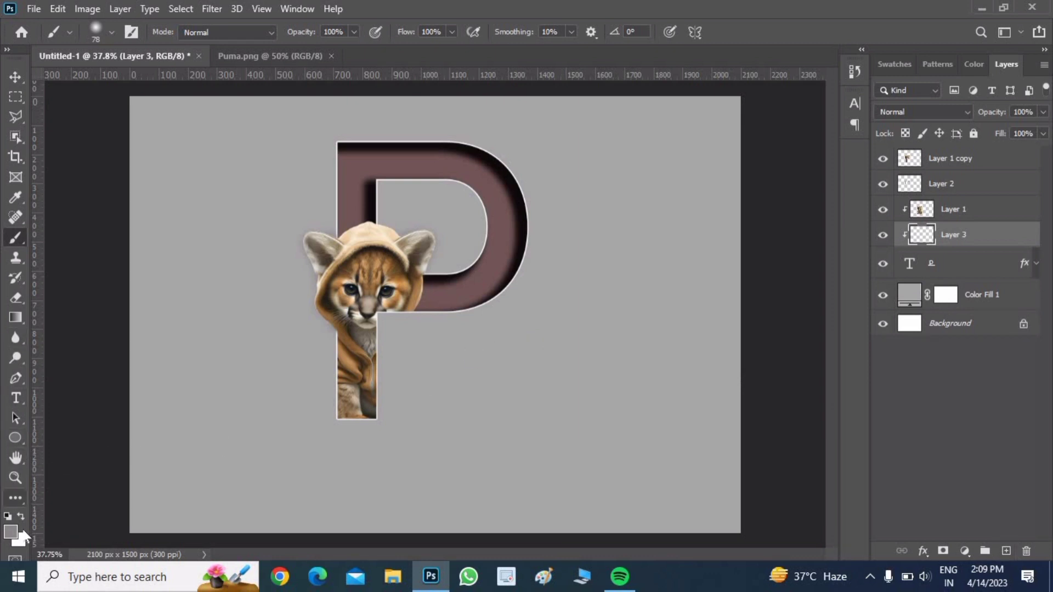
click(8, 536)
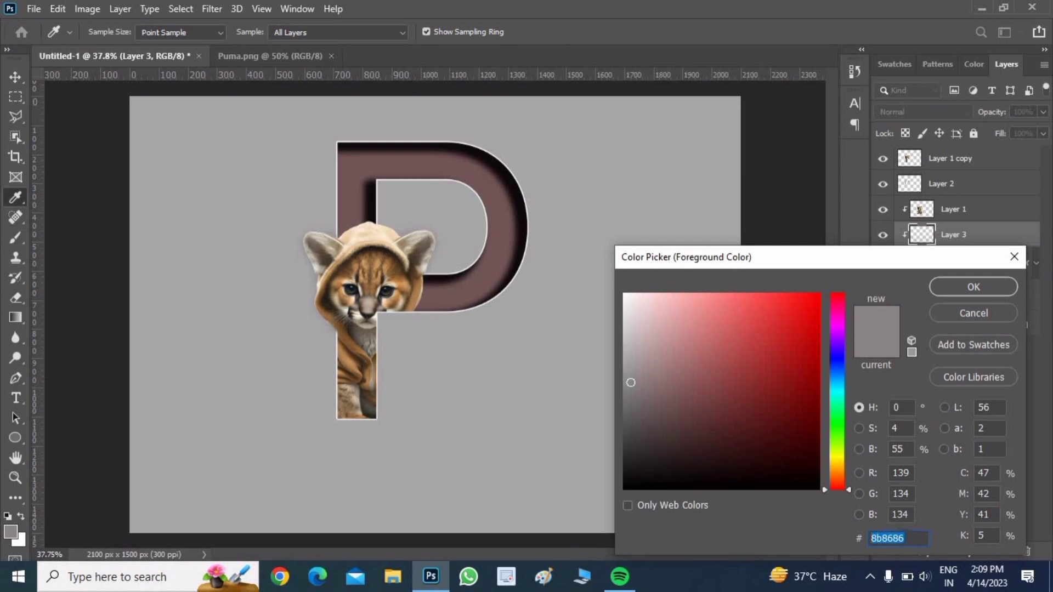
click(899, 538)
key(BackSpace)
key(BackSpace)
key(BackSpace)
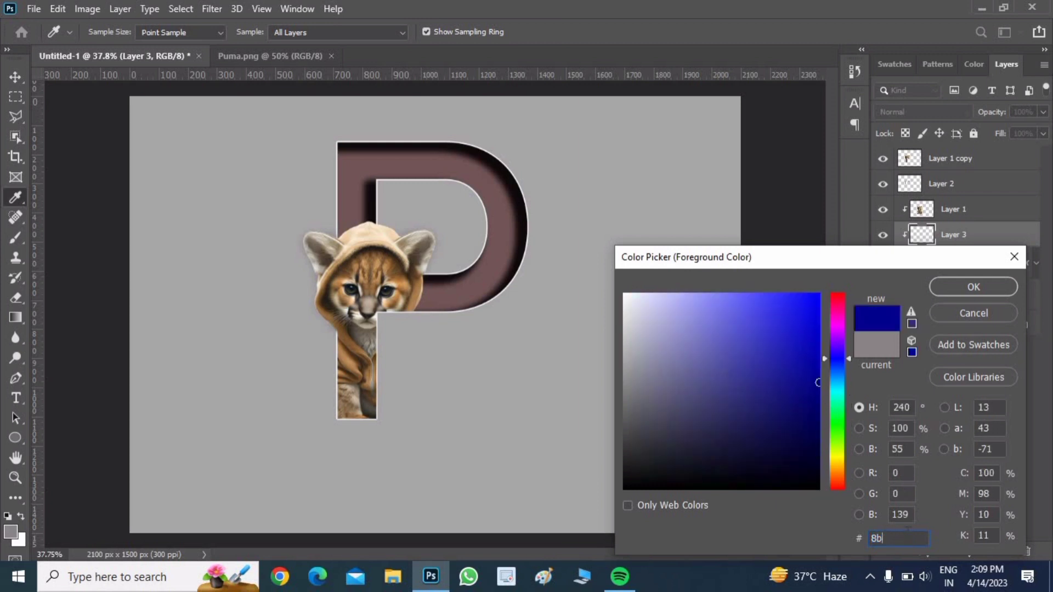
key(BackSpace)
key(BackSpace)
text(ed)
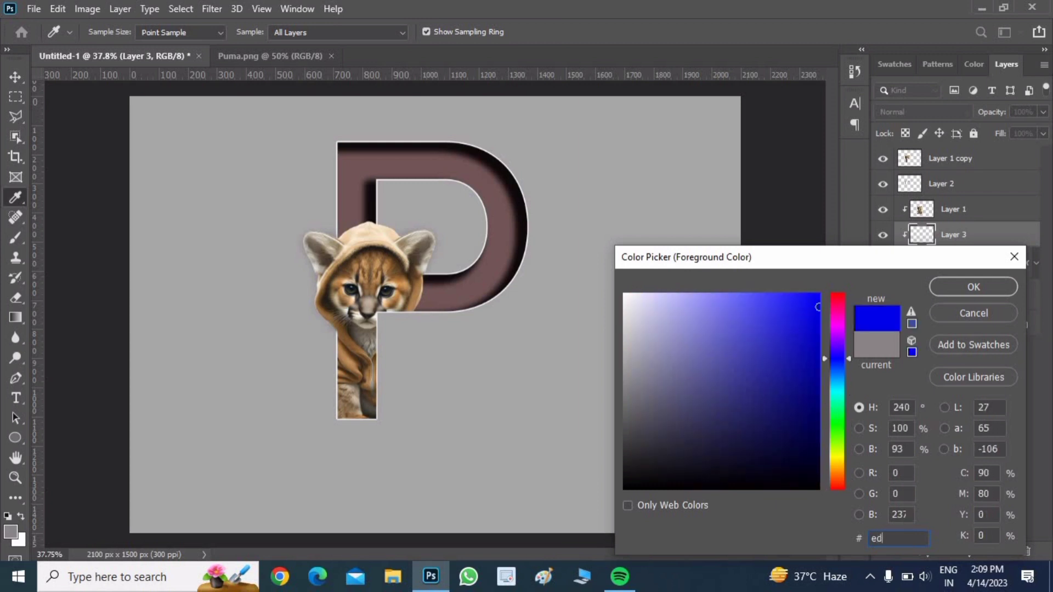
text(eded)
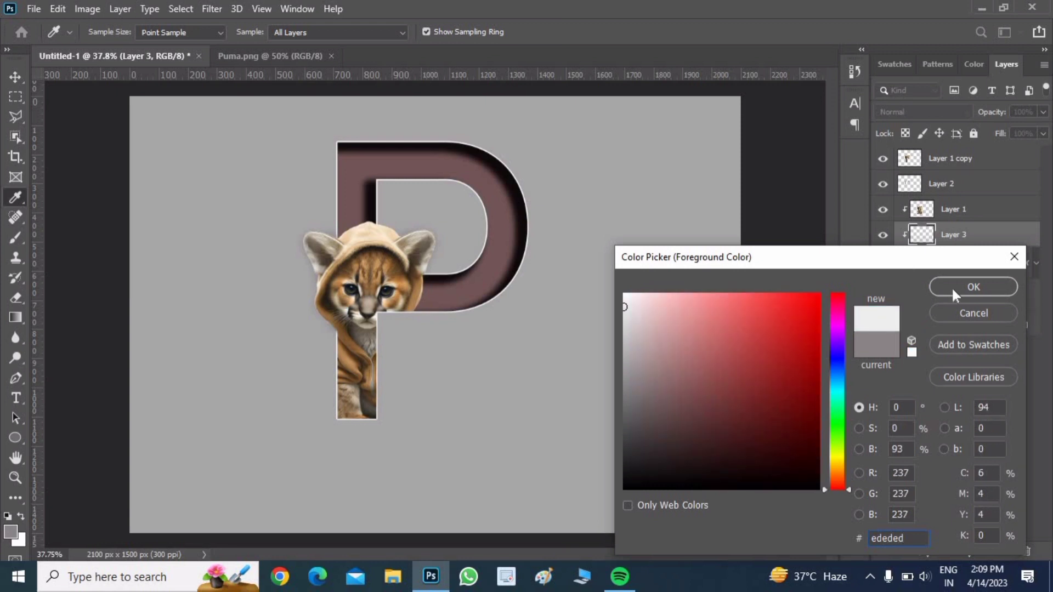
click(982, 288)
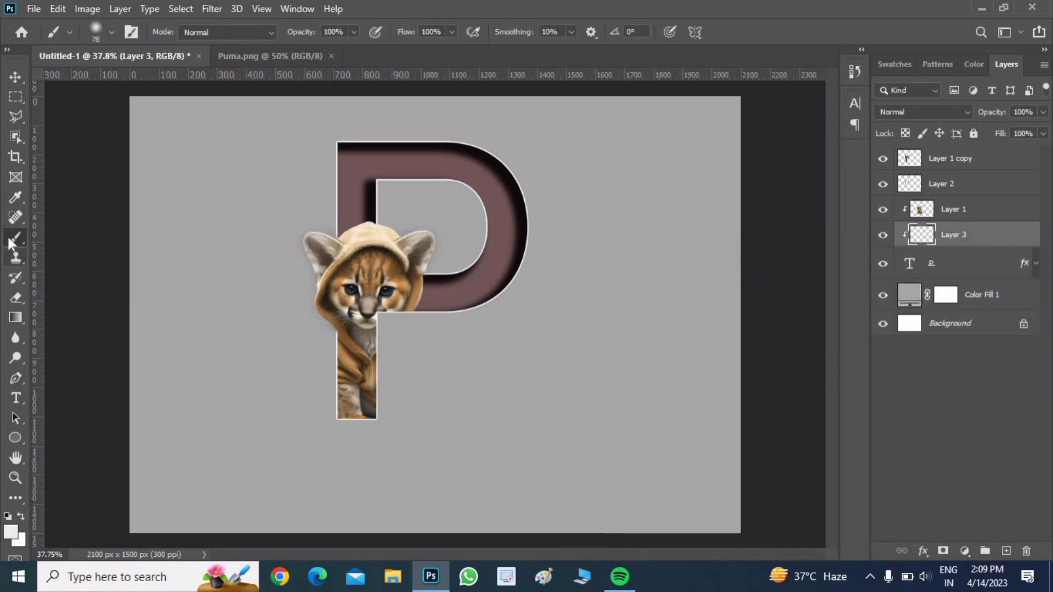
Set the soft brush size to 2000 px.
click(112, 32)
drag(146, 82, 148, 82)
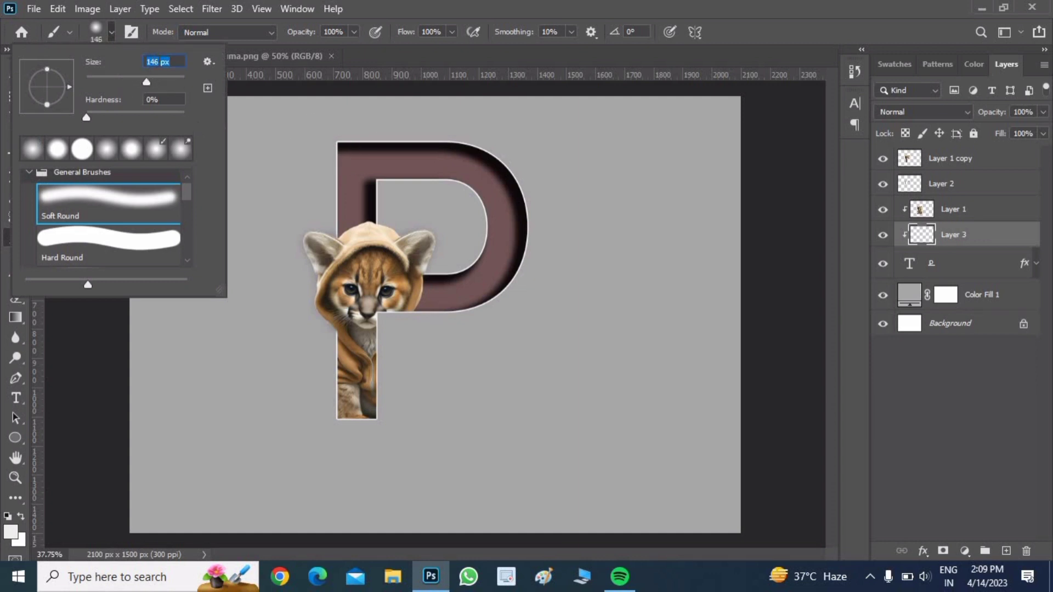
text(1)
text(2000)
key(Return)
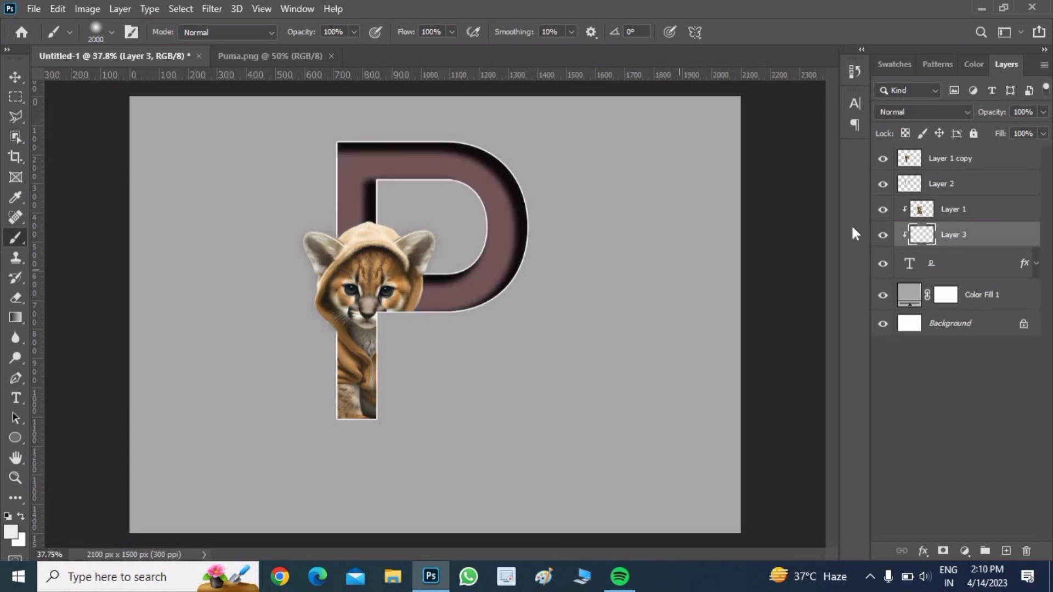
Fill Layer 3 with the light grey and place Color Fill 1 beneath it.
drag(933, 240, 977, 303)
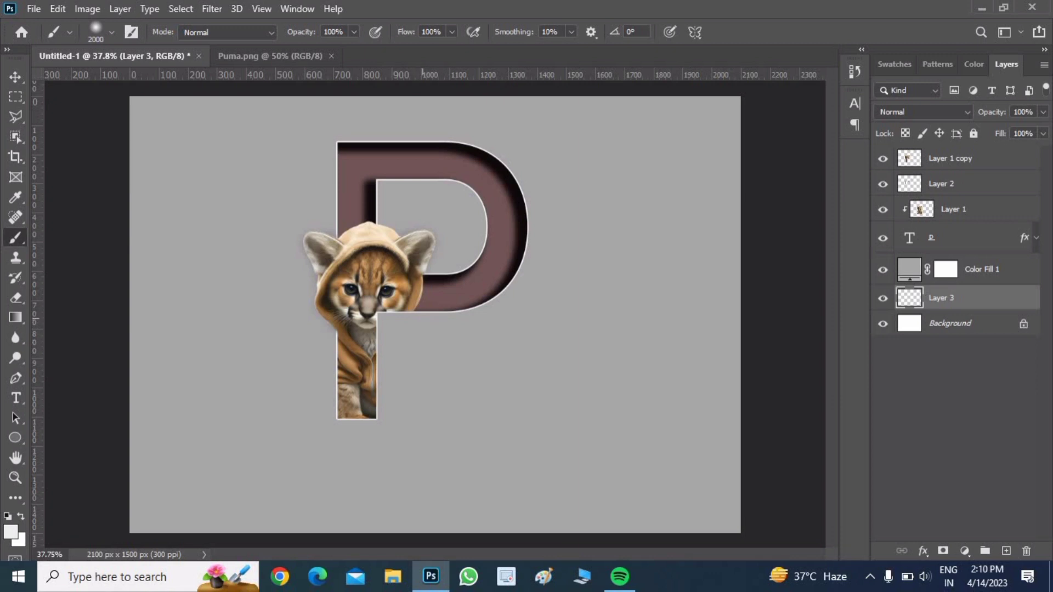
key(alt+BackSpace)
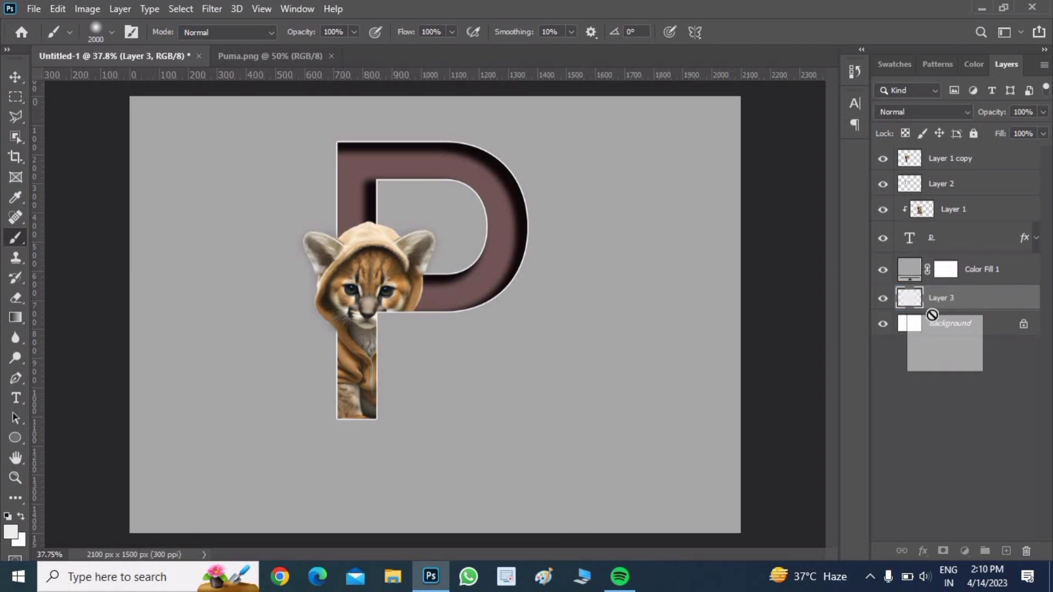
click(928, 277)
drag(927, 277, 969, 312)
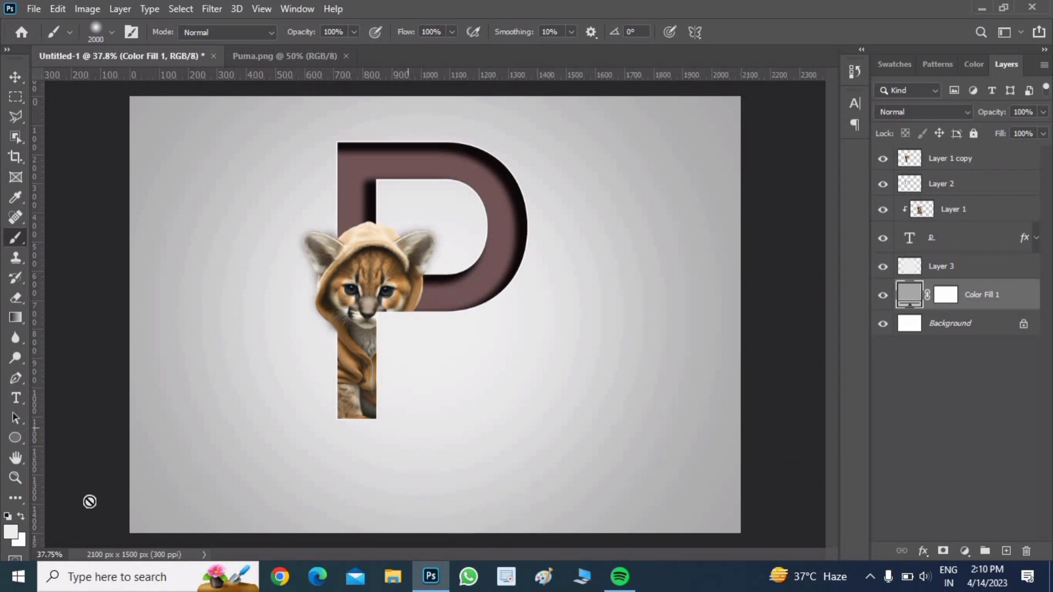
Add a new Layer 4 clipped to the P text layer.
click(16, 397)
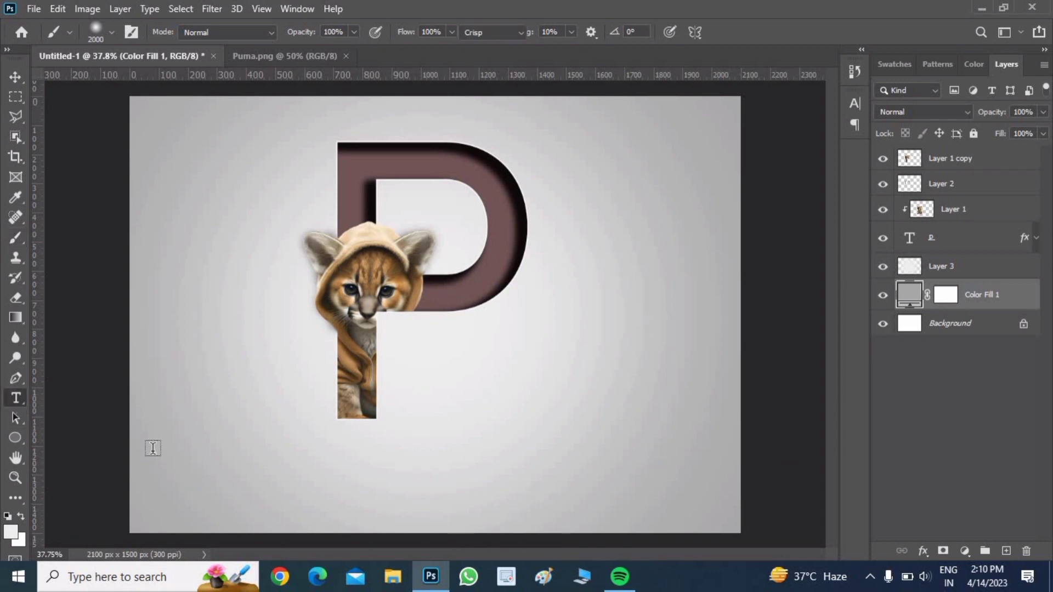
click(315, 500)
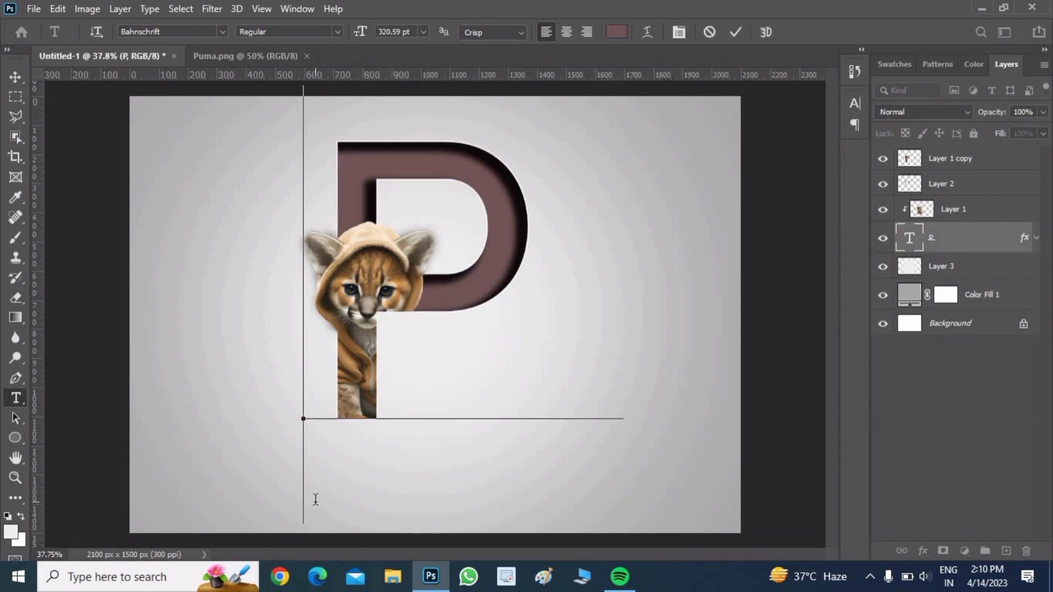
click(730, 34)
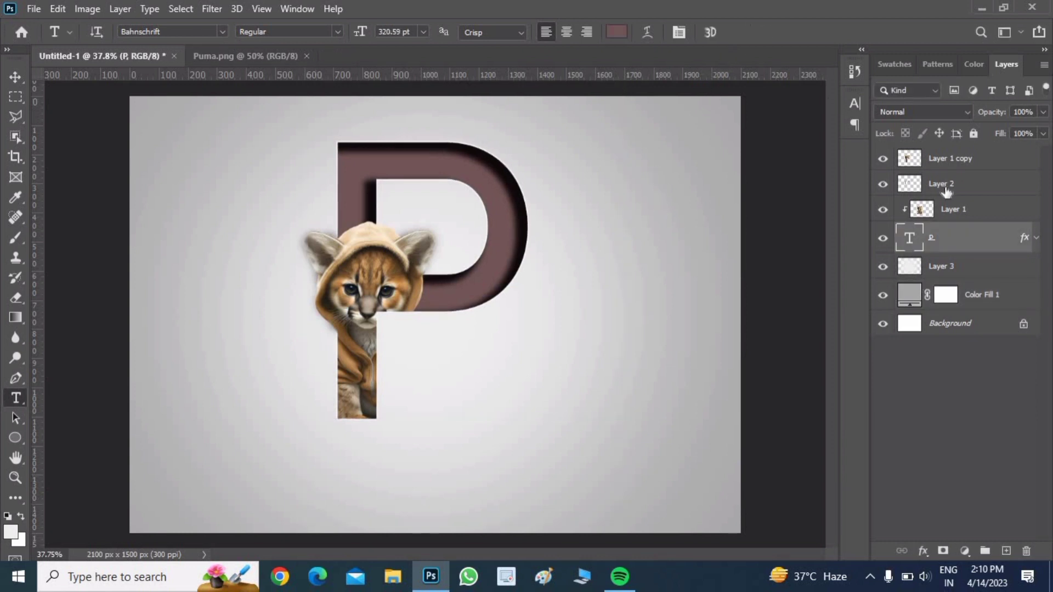
click(1005, 551)
key(ctrl+alt+g)
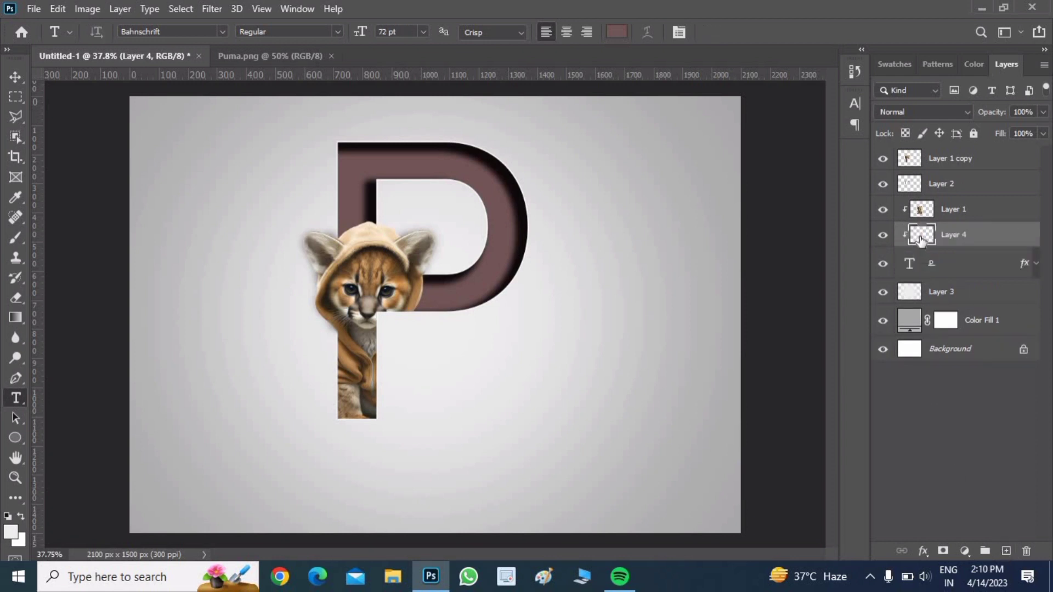
Release the puma layer's clipping and re-clip it with Layer 4 to the P.
right_click(921, 240)
click(993, 236)
right_click(993, 236)
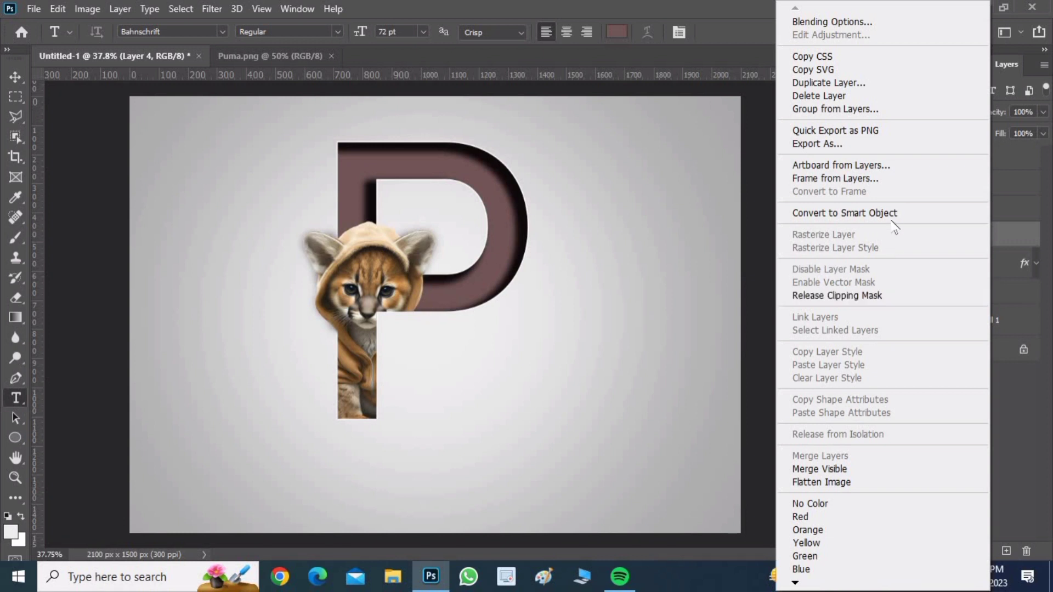
click(898, 296)
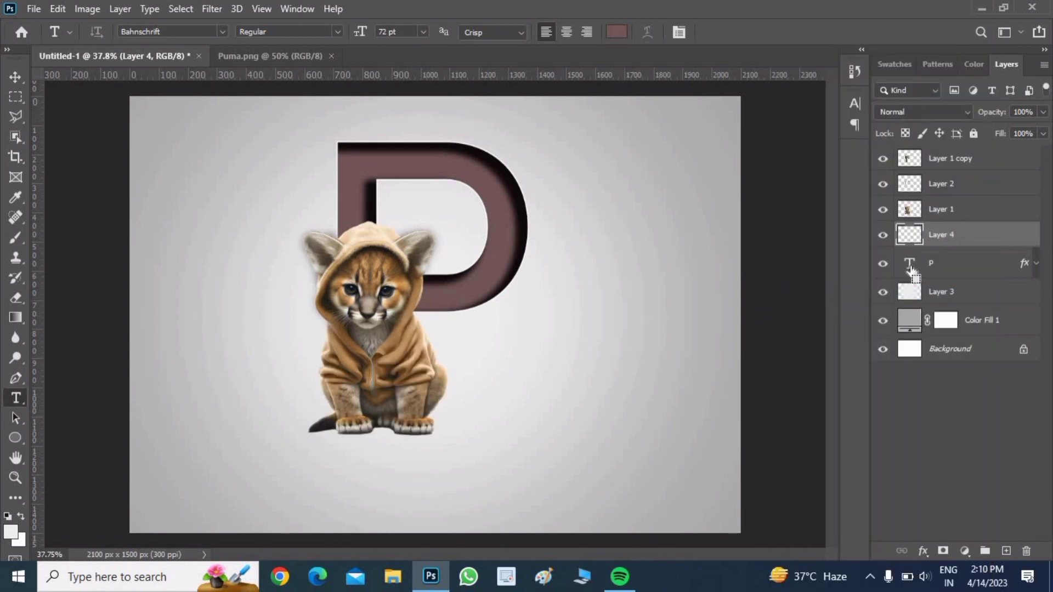
key(ctrl+alt+g)
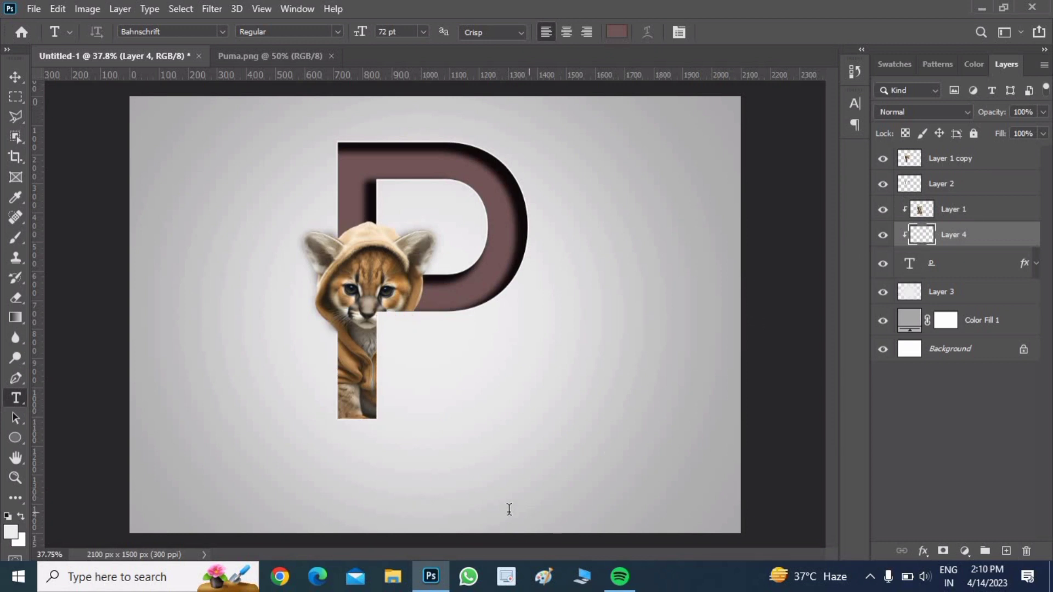
Hide the P letter and start a new LOREM text layer on the canvas.
click(882, 264)
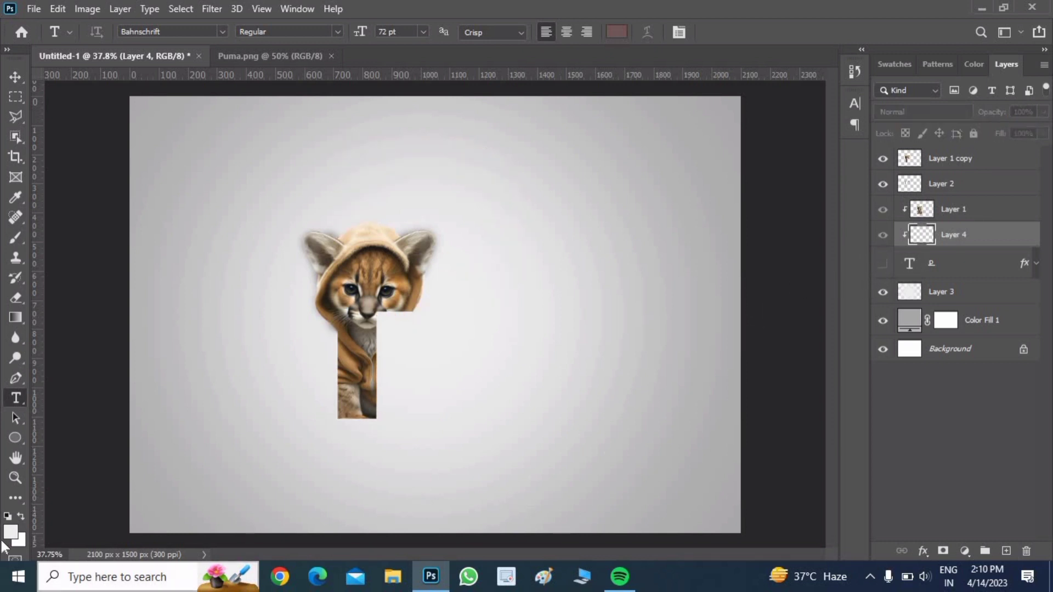
click(400, 511)
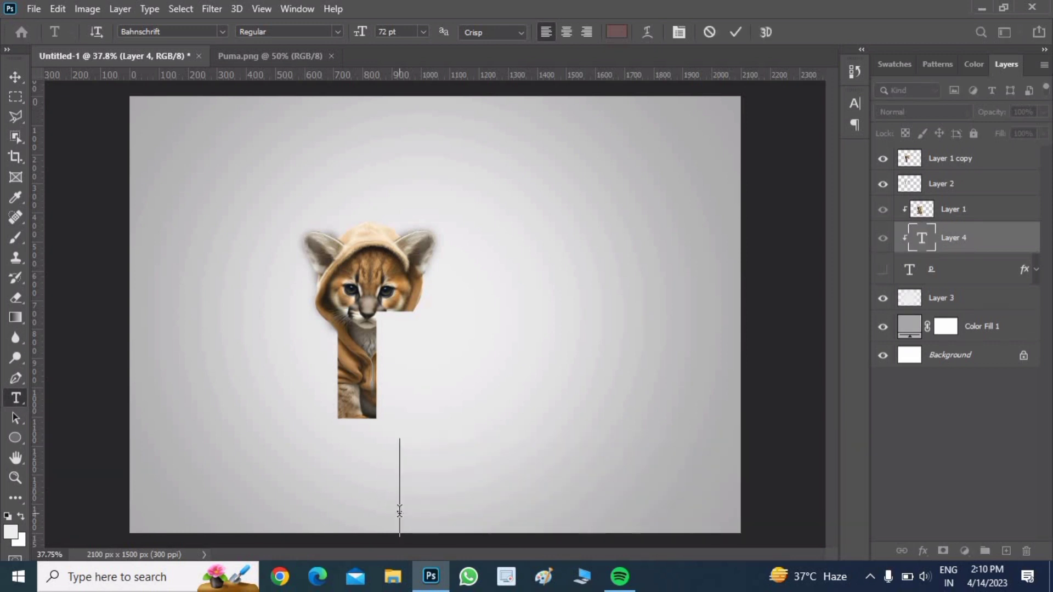
click(646, 30)
key(Return)
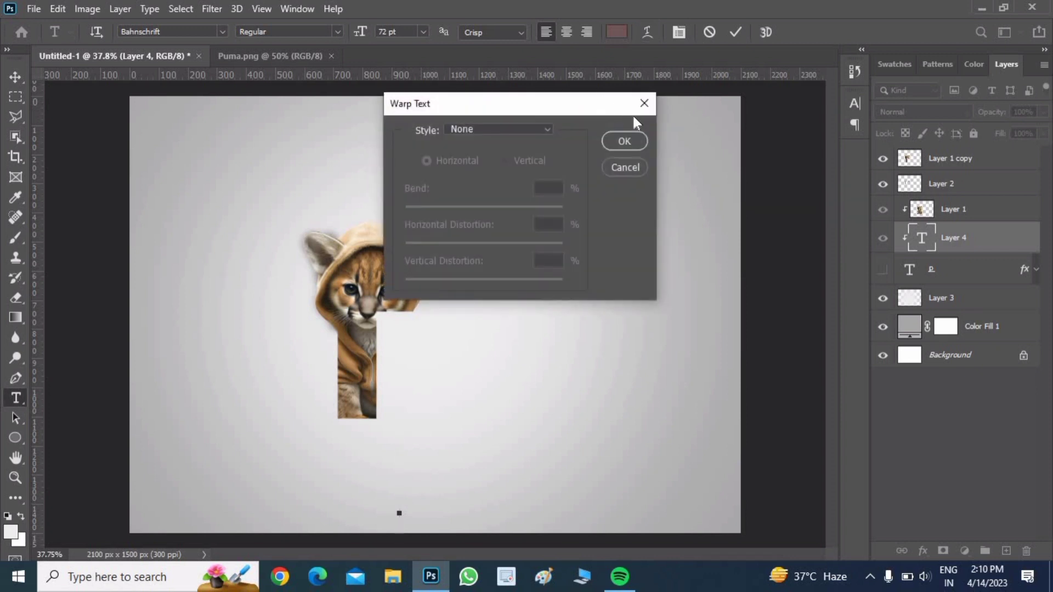
click(642, 102)
Set the text colour to near-black #070707 and move the text layer to the top.
click(618, 32)
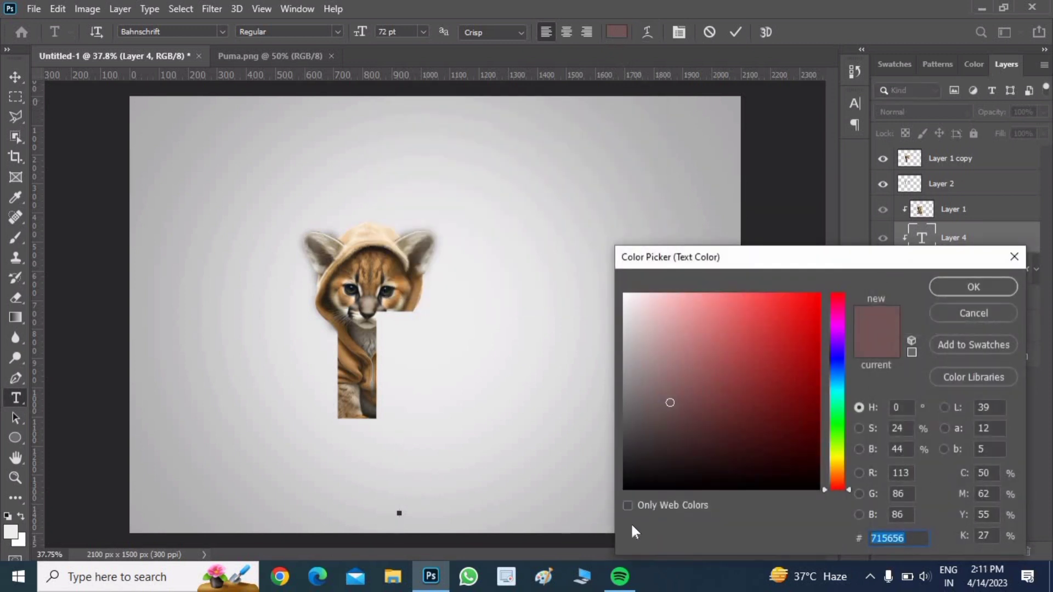
click(629, 484)
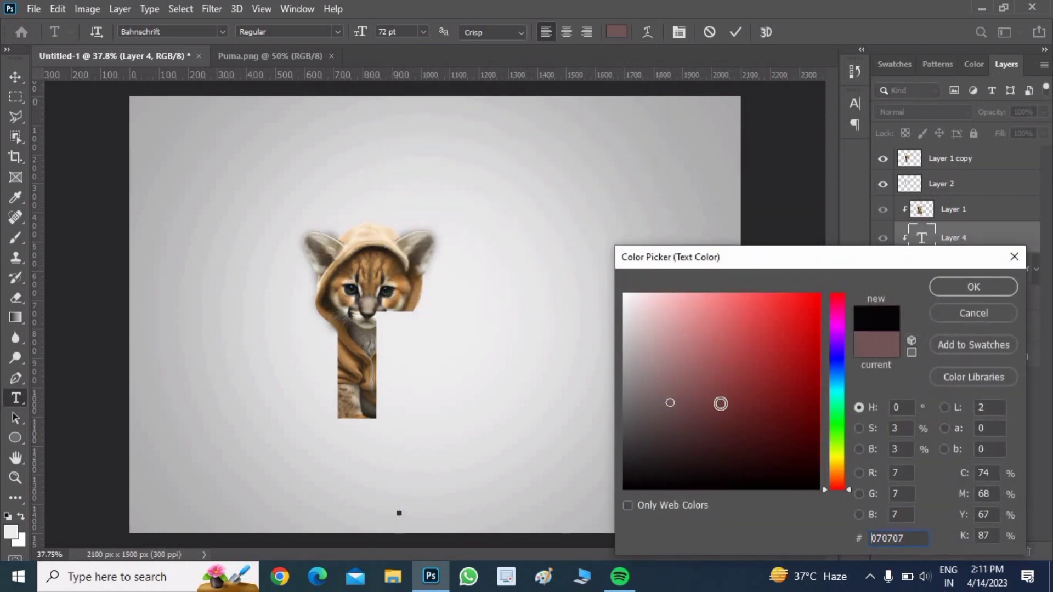
click(936, 287)
drag(933, 209, 926, 156)
Replace the placeholder with the CUTE PUMA caption below the puma and commit it.
click(347, 491)
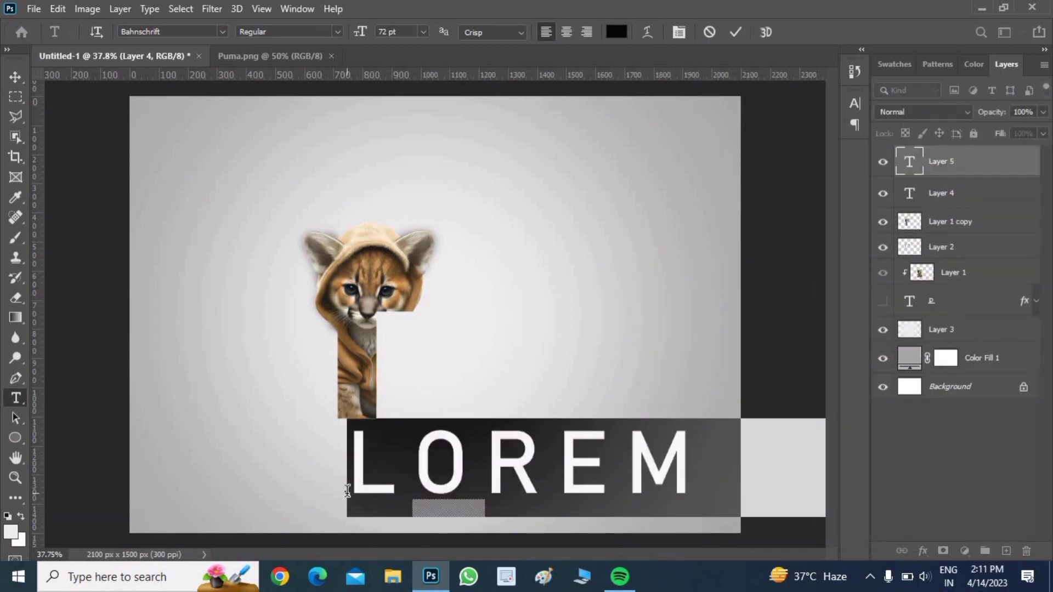
key(BackSpace)
text(C)
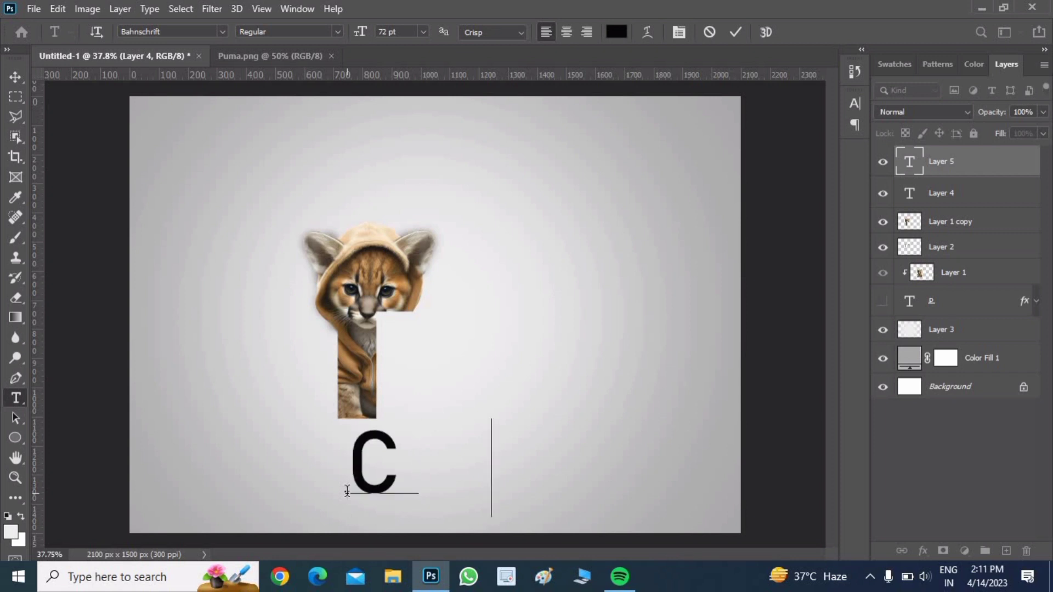
text(UTE PU)
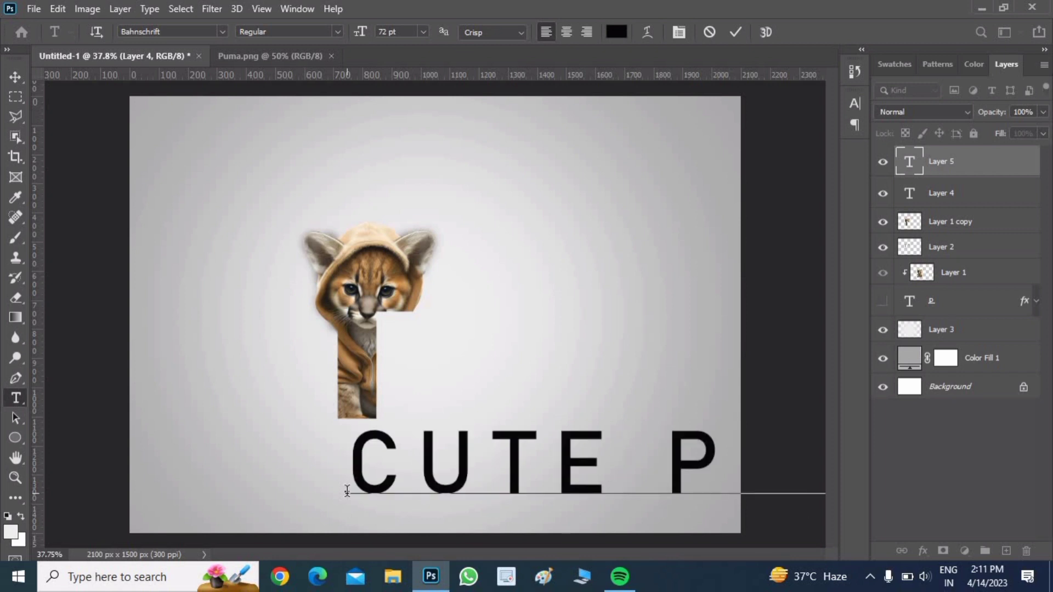
key(ctrl+minus)
key(ctrl+minus)
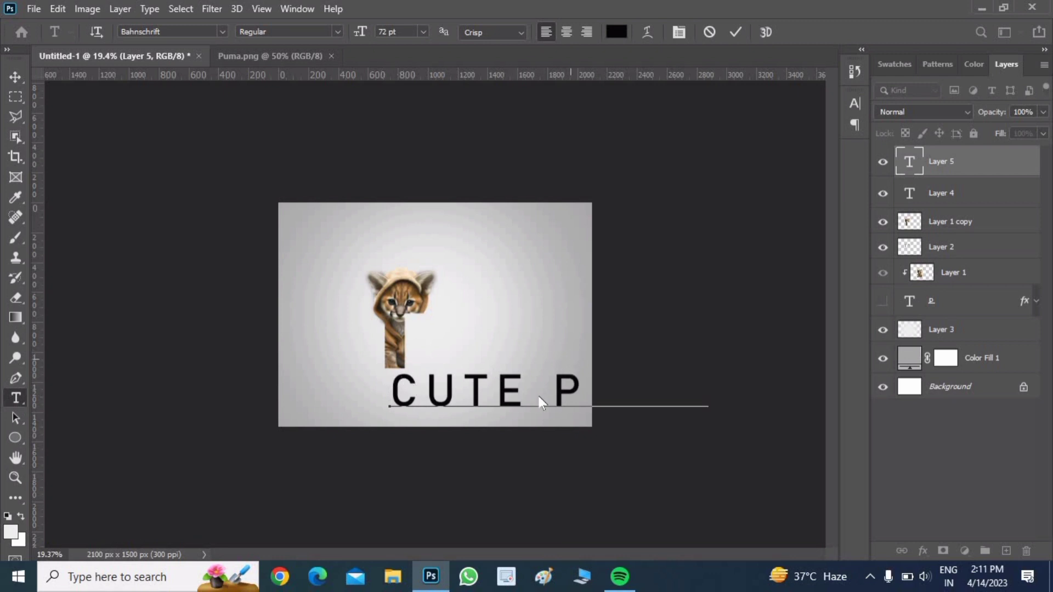
click(970, 149)
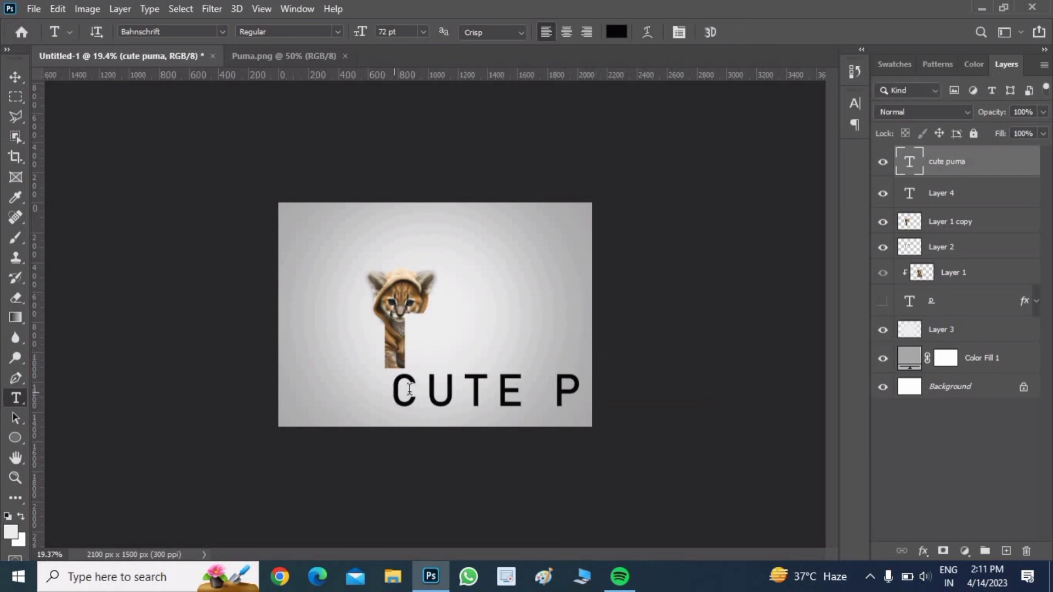
Keep the whole CUTE PUMA caption black and commit the text edits.
drag(391, 390, 732, 390)
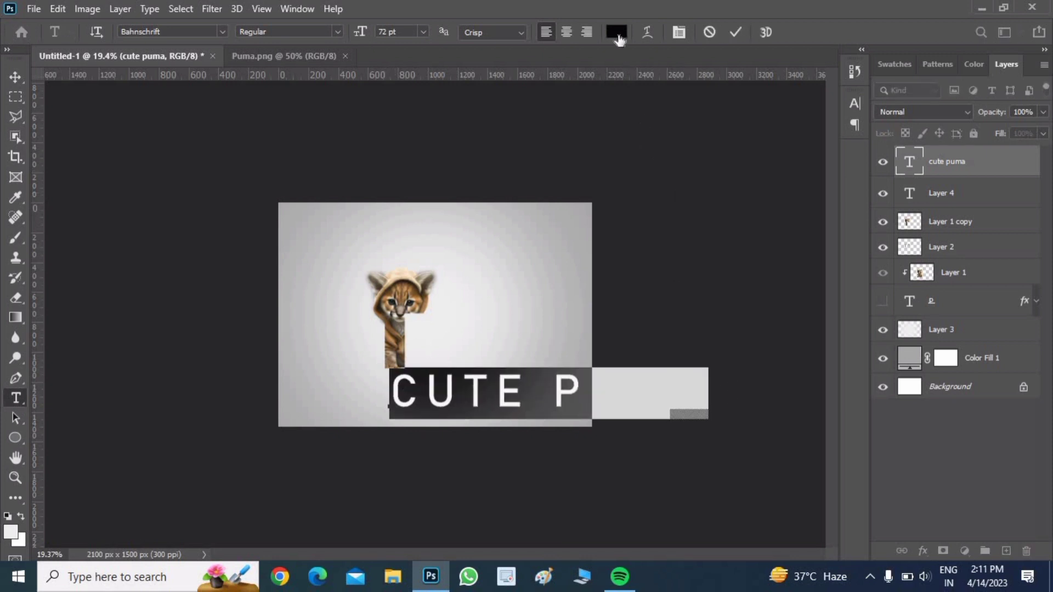
click(617, 34)
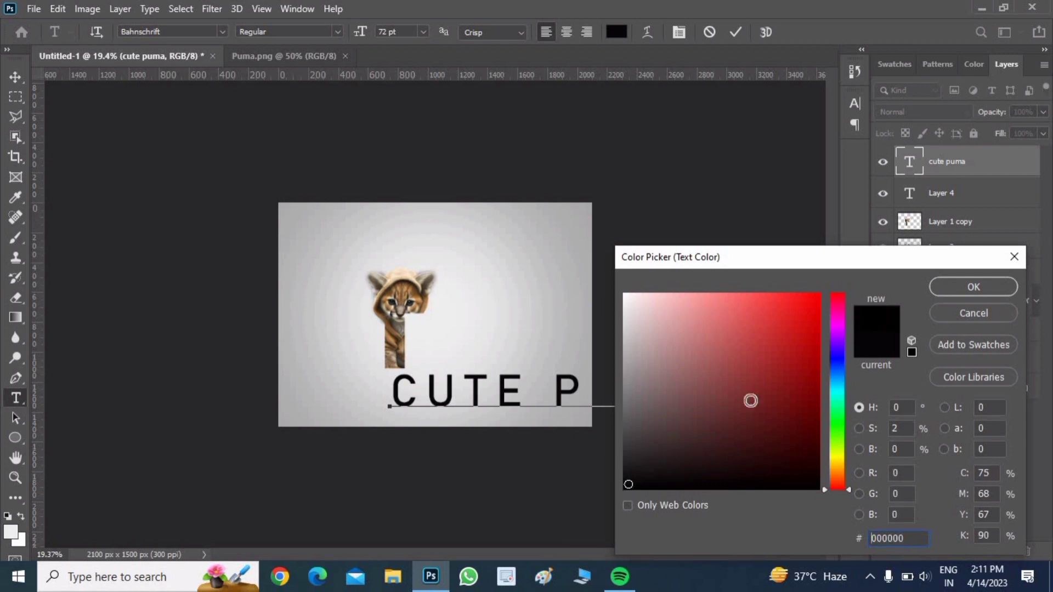
click(973, 288)
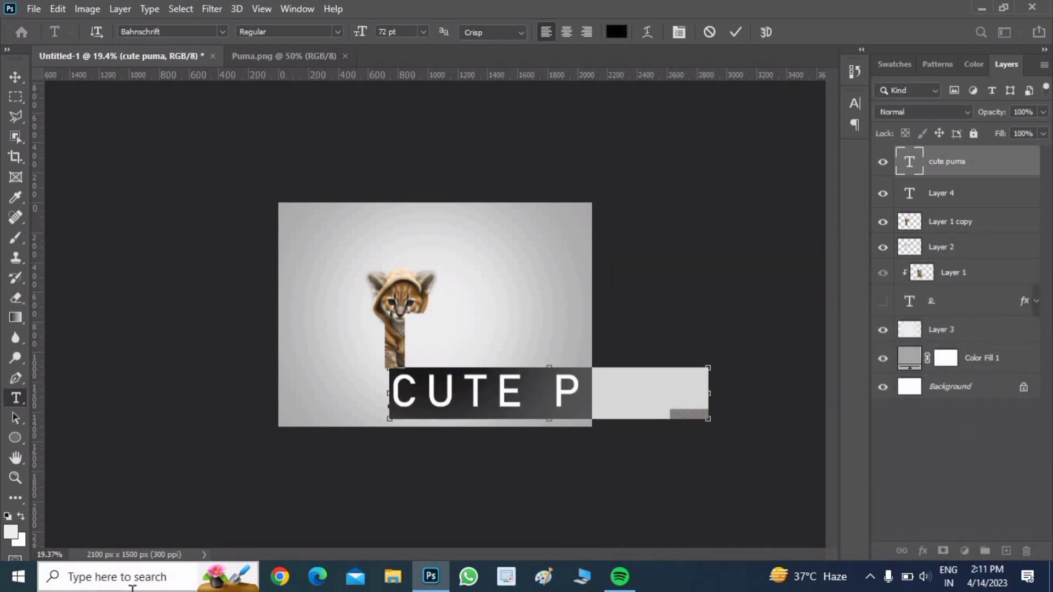
key(ctrl+t)
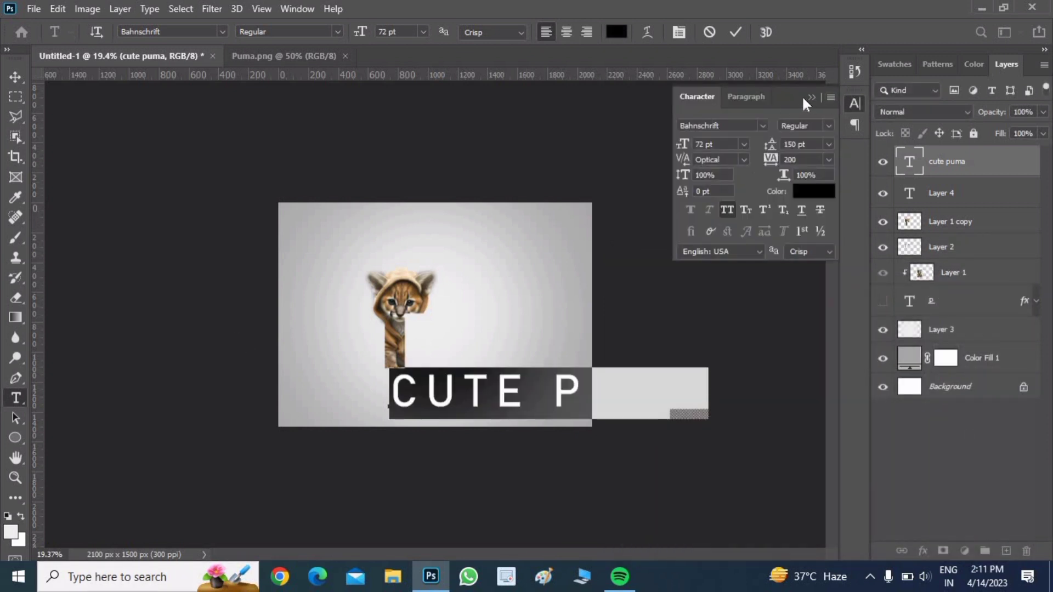
click(810, 97)
key(ctrl+Return)
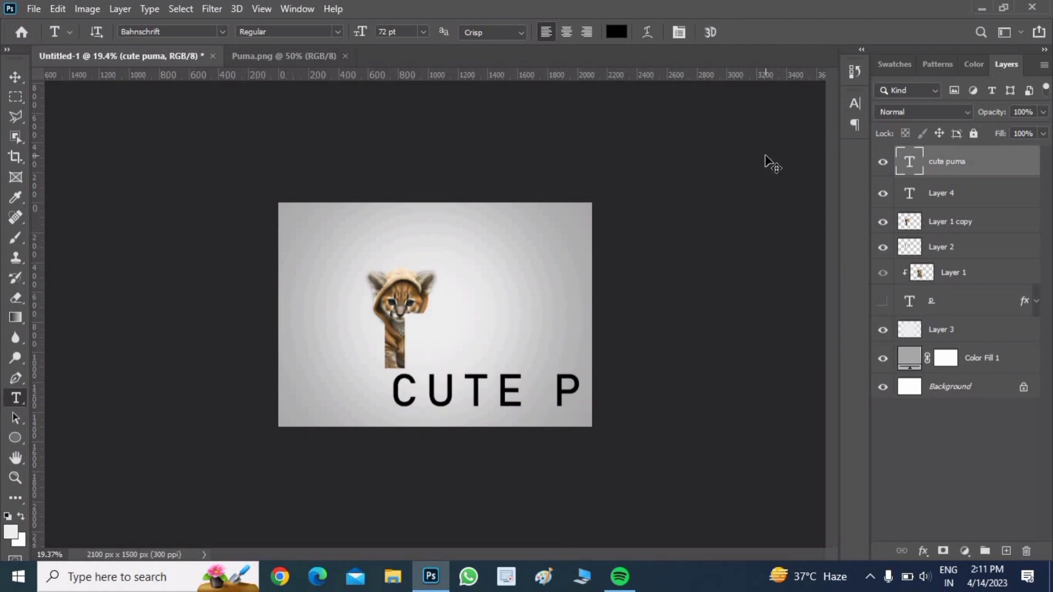
key(ctrl+t)
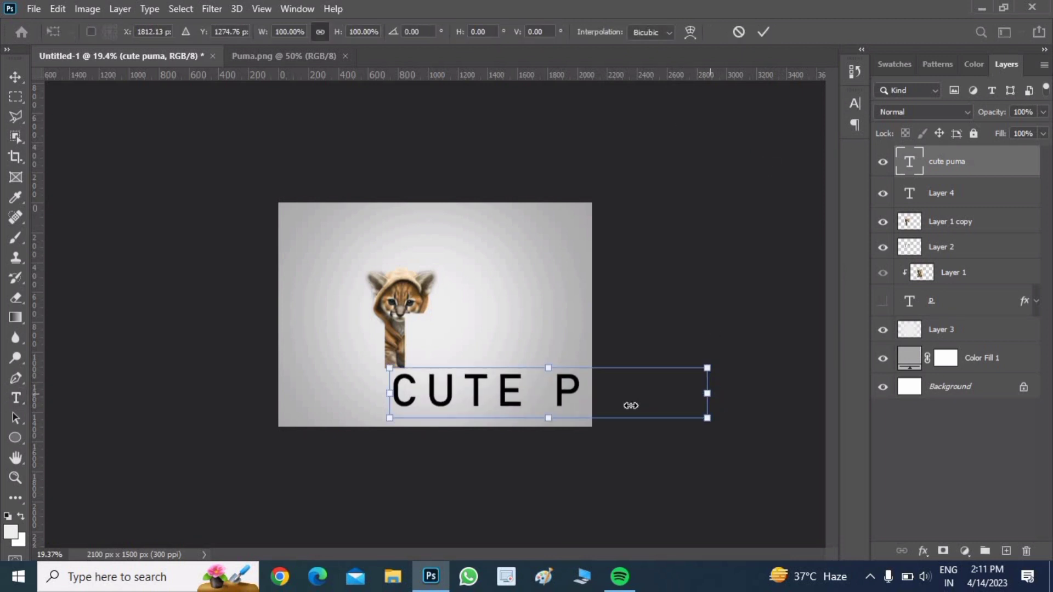
Scale the CUTE PUMA caption down to about 25%.
drag(631, 405, 470, 420)
scroll(465, 395, up, 2)
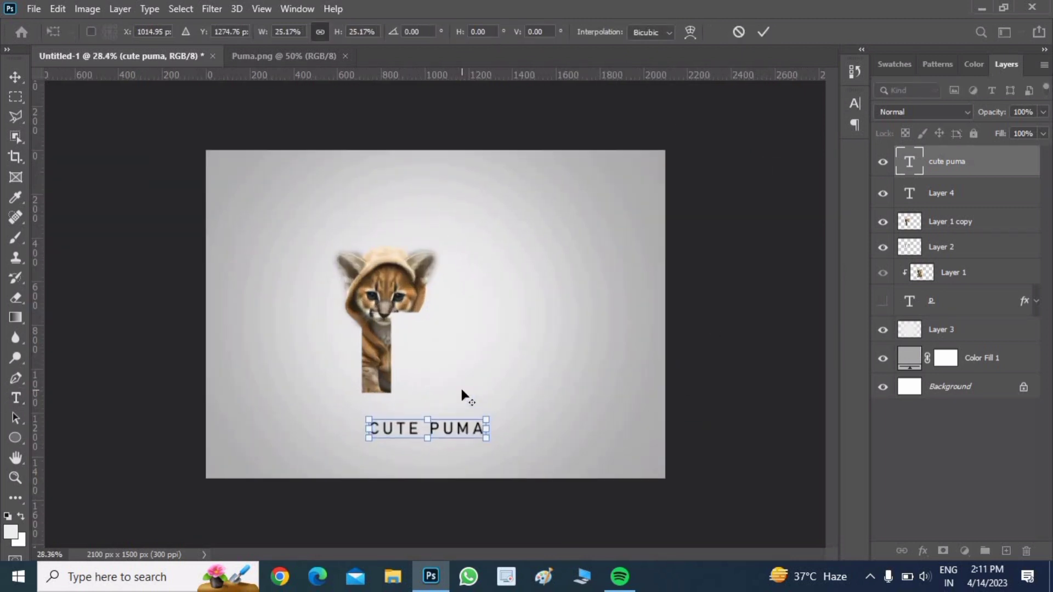
scroll(465, 395, up, 2)
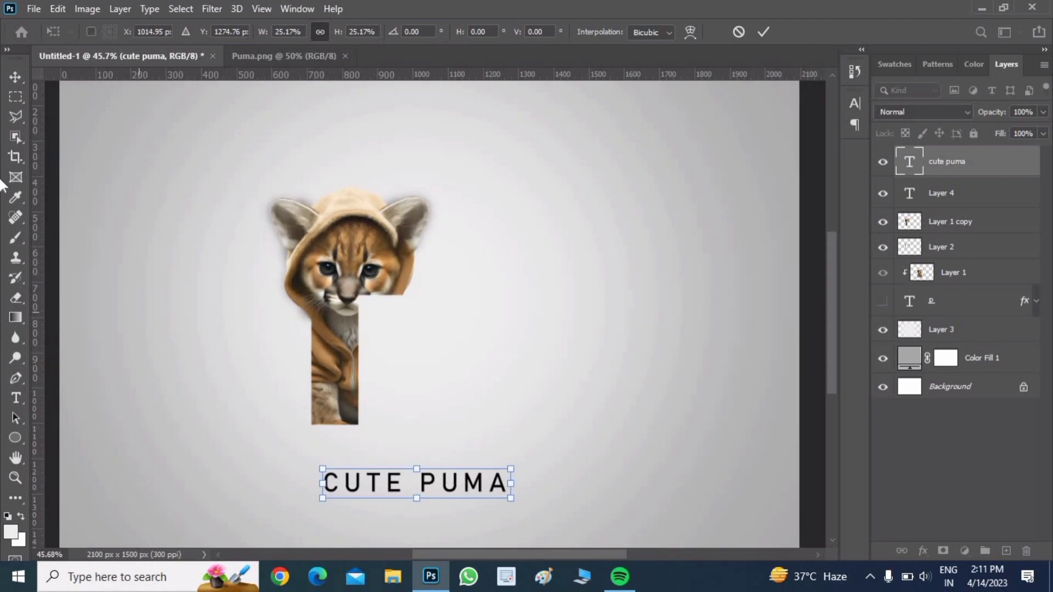
click(15, 77)
Position the caption beneath the P and make the P letter visible again.
mouse_move(395, 488)
mouse_down()
mouse_move(303, 482)
mouse_move(317, 459)
mouse_up()
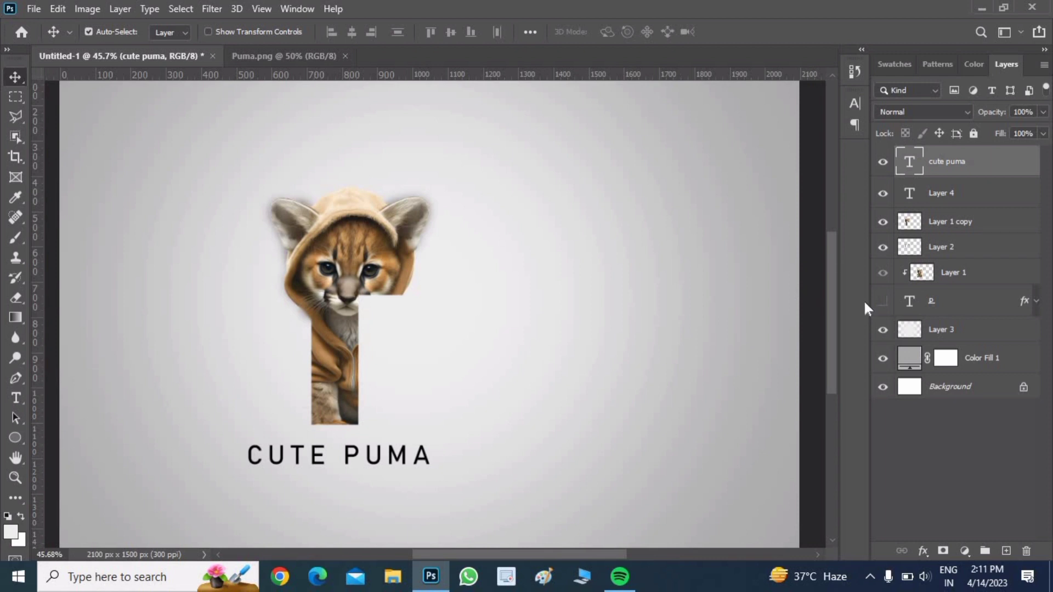
click(882, 301)
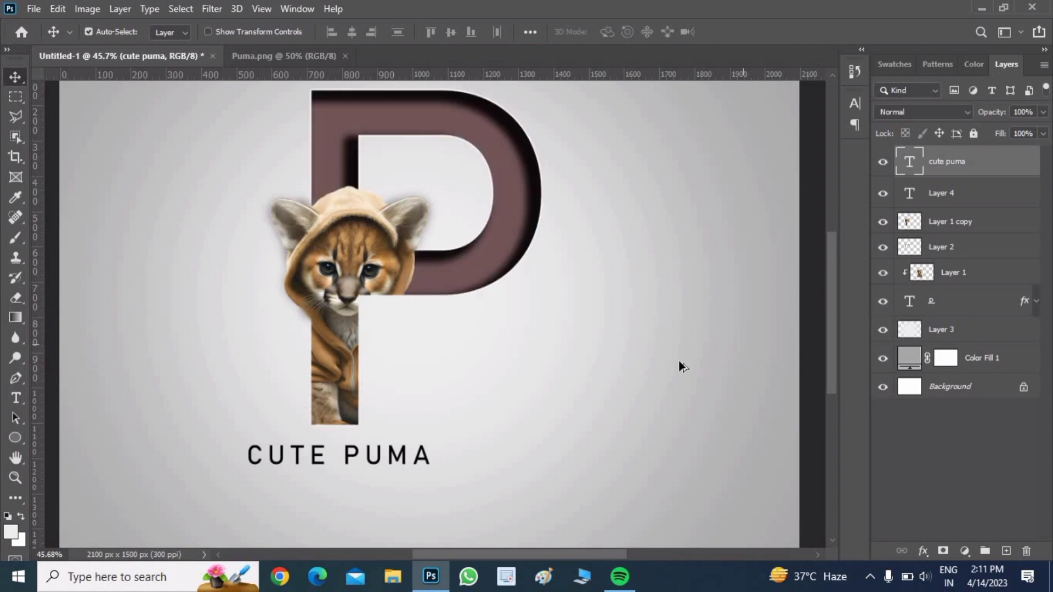
scroll(680, 378, down, 3)
scroll(679, 376, up, 1)
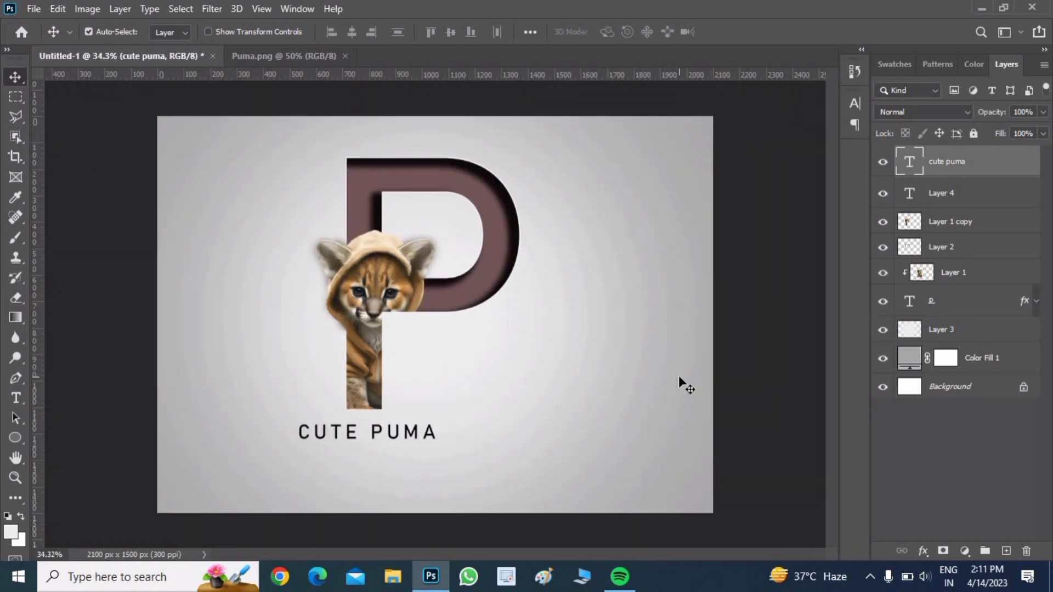
drag(364, 434, 368, 434)
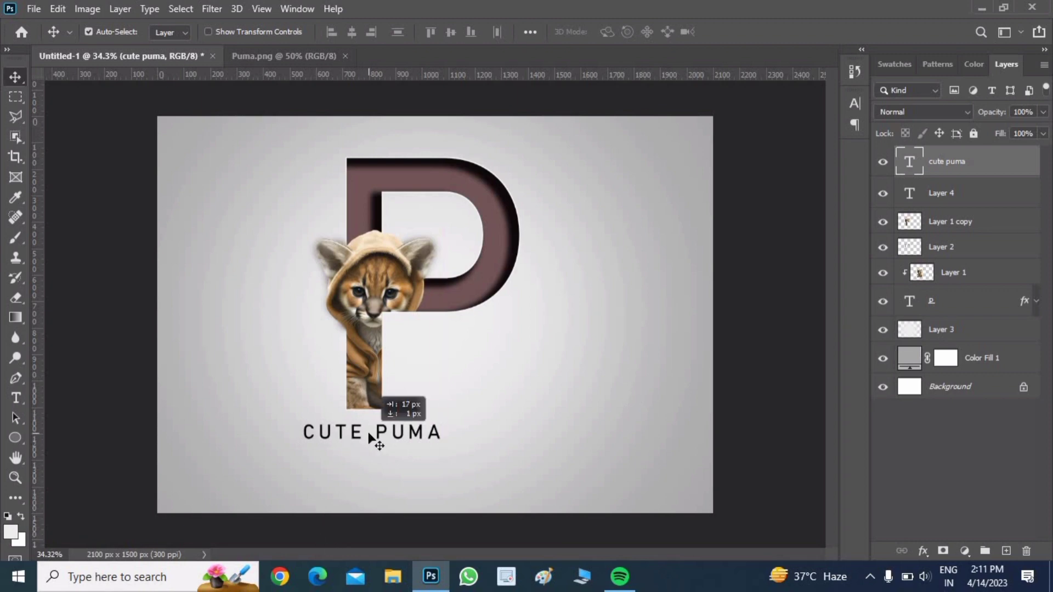